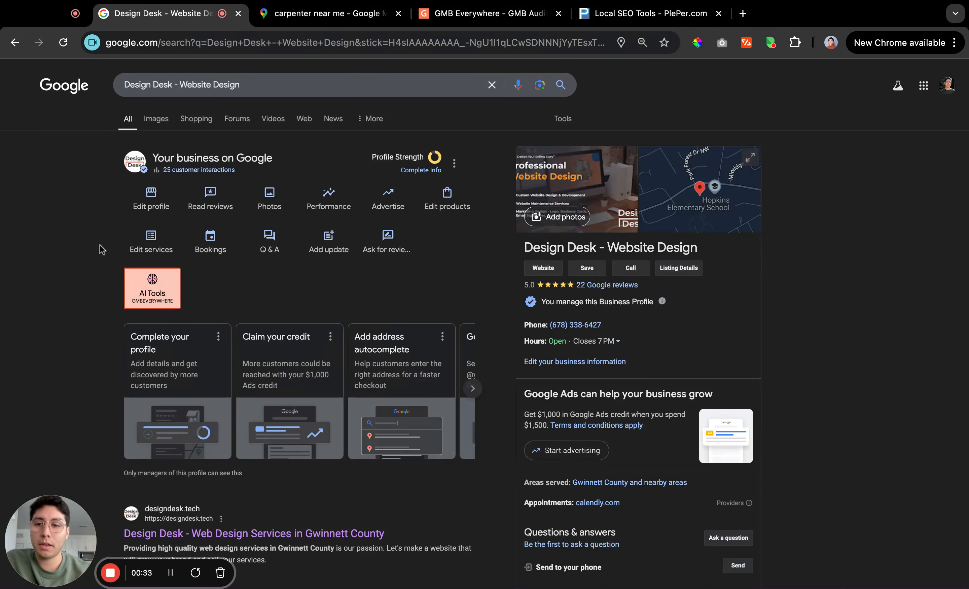
- Open the Design Desk business profile for editing and skim through all of its information sections
left_click(161, 209)
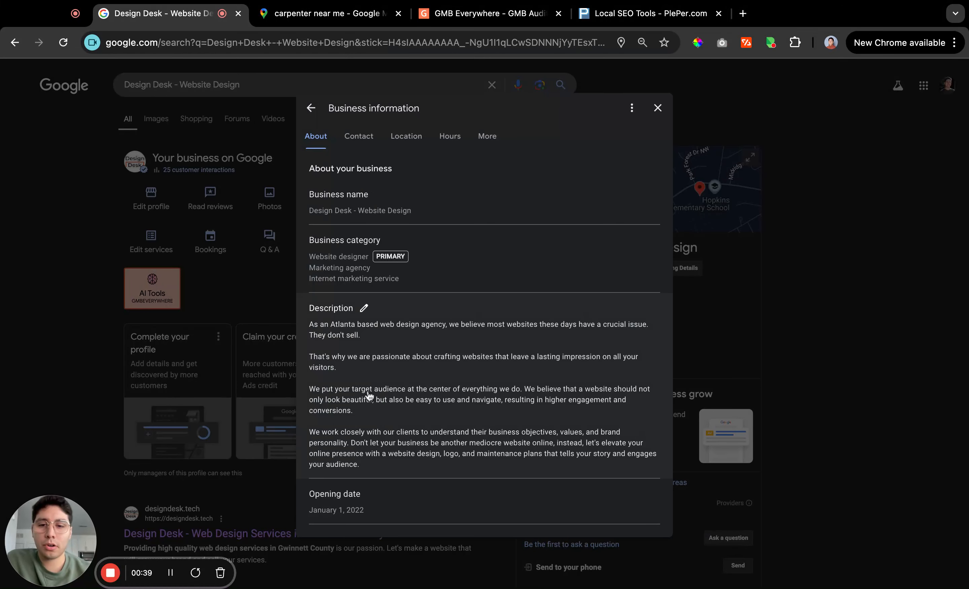
scroll(371, 397, "down", 1)
scroll(371, 397, "down", 10)
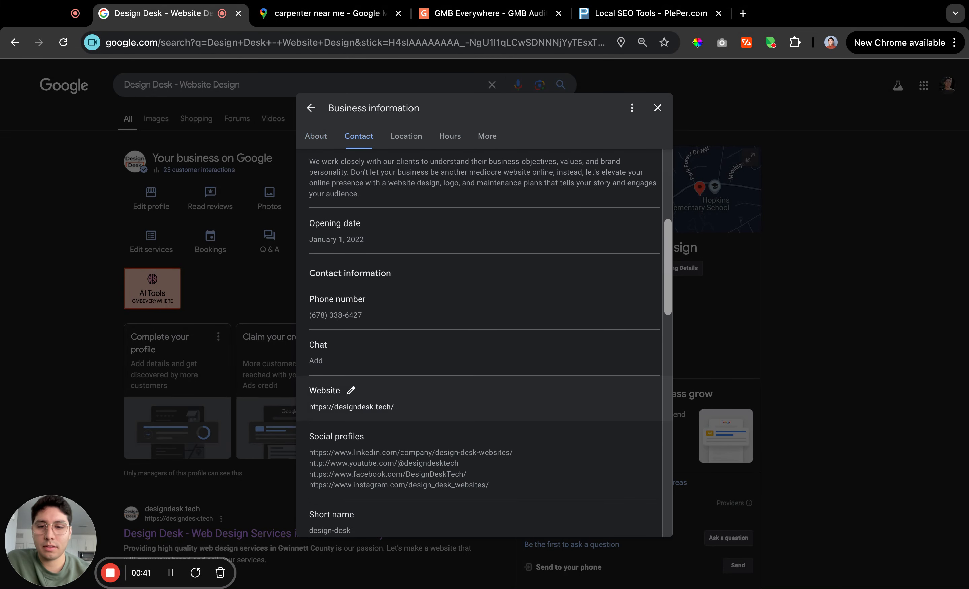
scroll(480, 341, "down", 15)
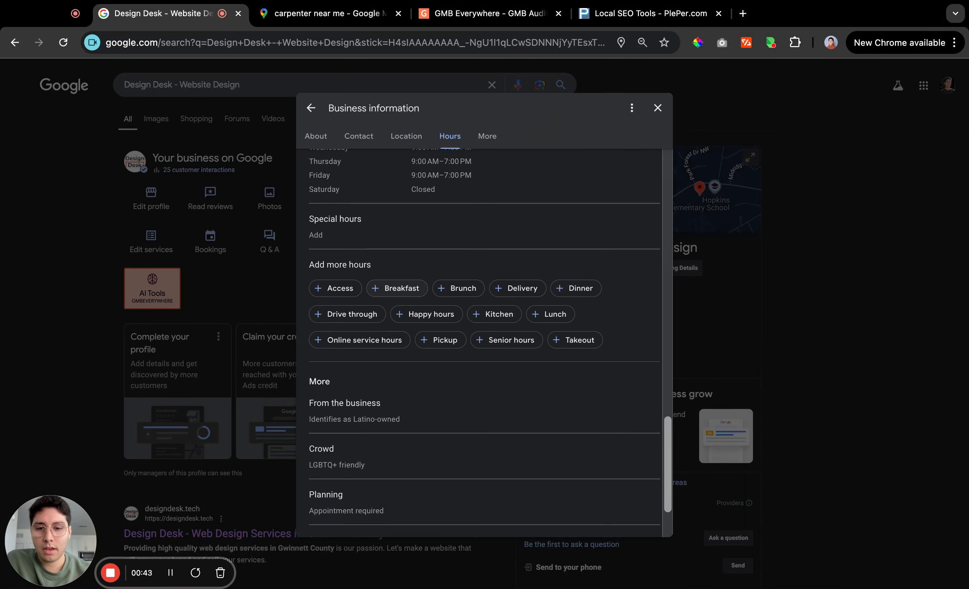
scroll(354, 257, "up", 20)
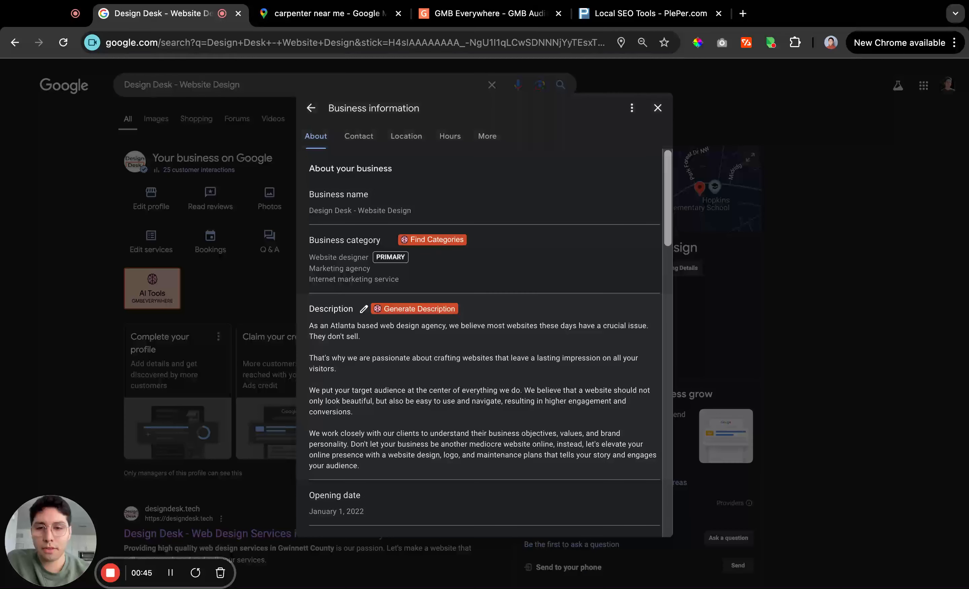
- Review the profile's business name, categories, description and opening date
scroll(341, 223, "down", 1)
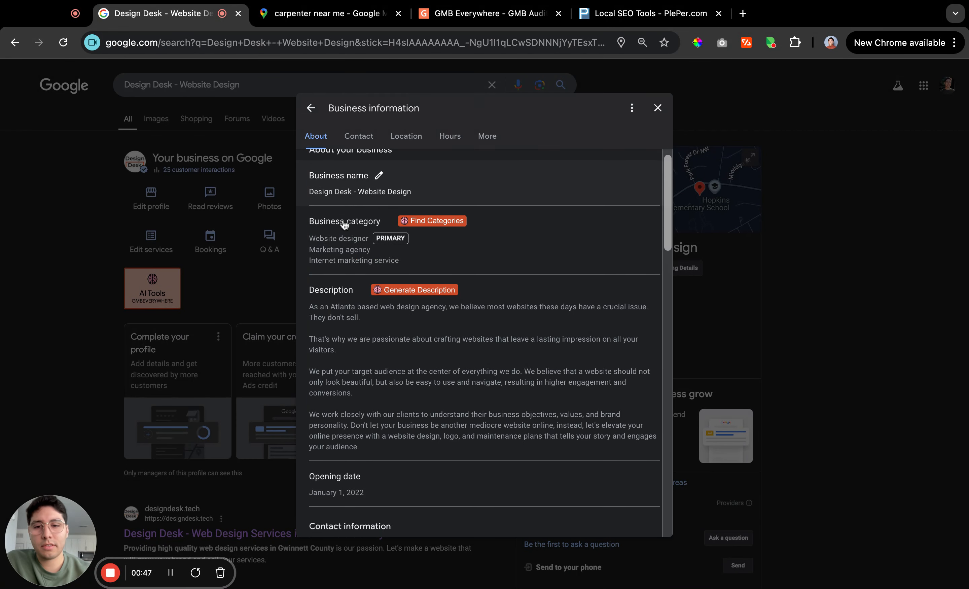
scroll(342, 246, "down", 2)
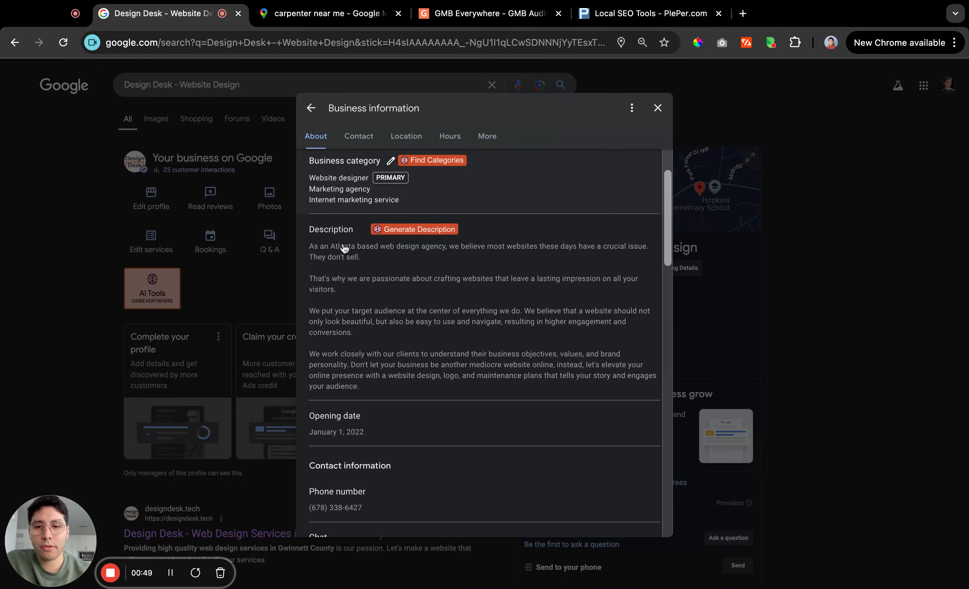
scroll(342, 301, "down", 6)
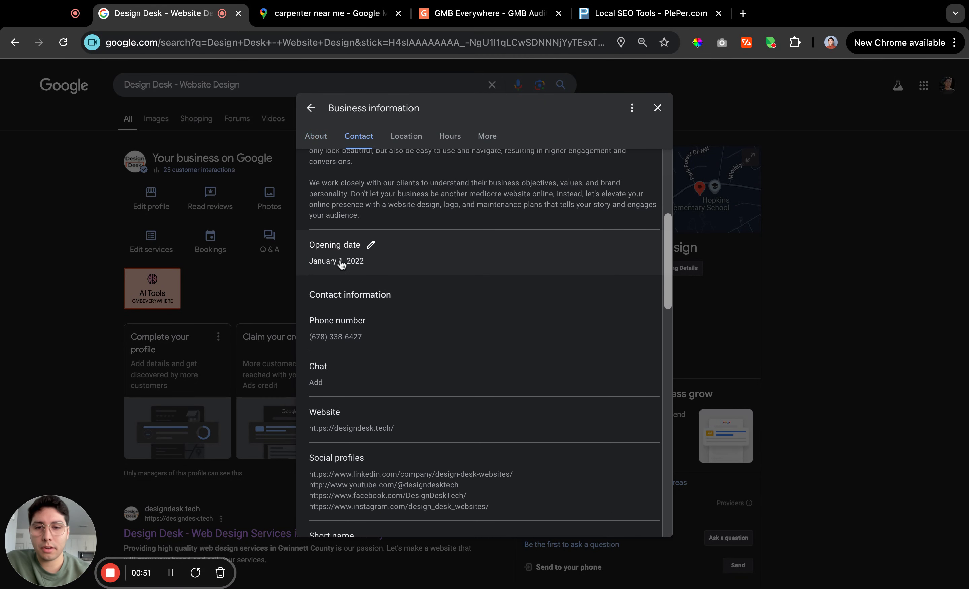
scroll(341, 264, "down", 2)
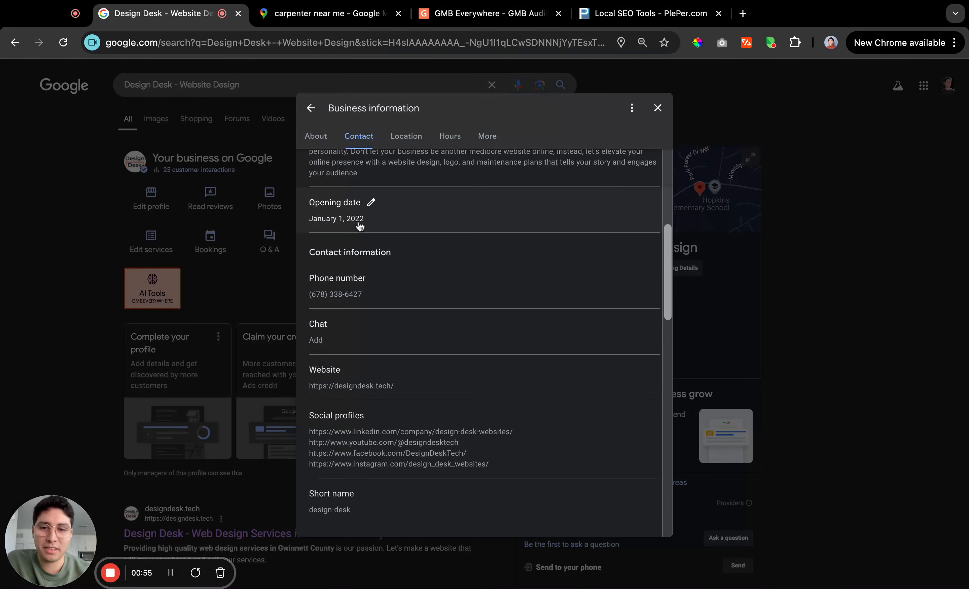
scroll(359, 224, "down", 1)
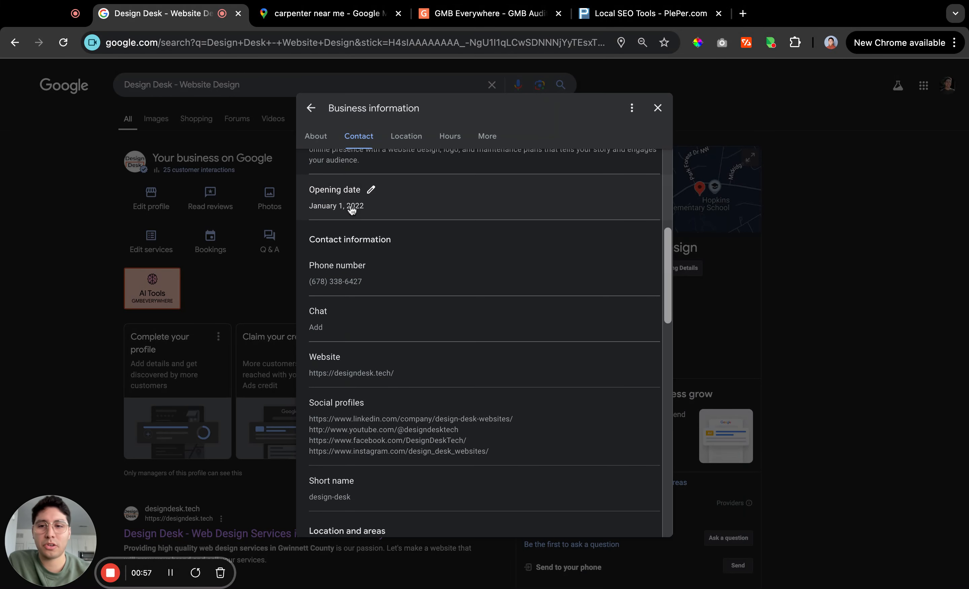
- Review the profile's contact information, including phone number, chat, website, social profiles and short name
scroll(351, 211, "down", 3)
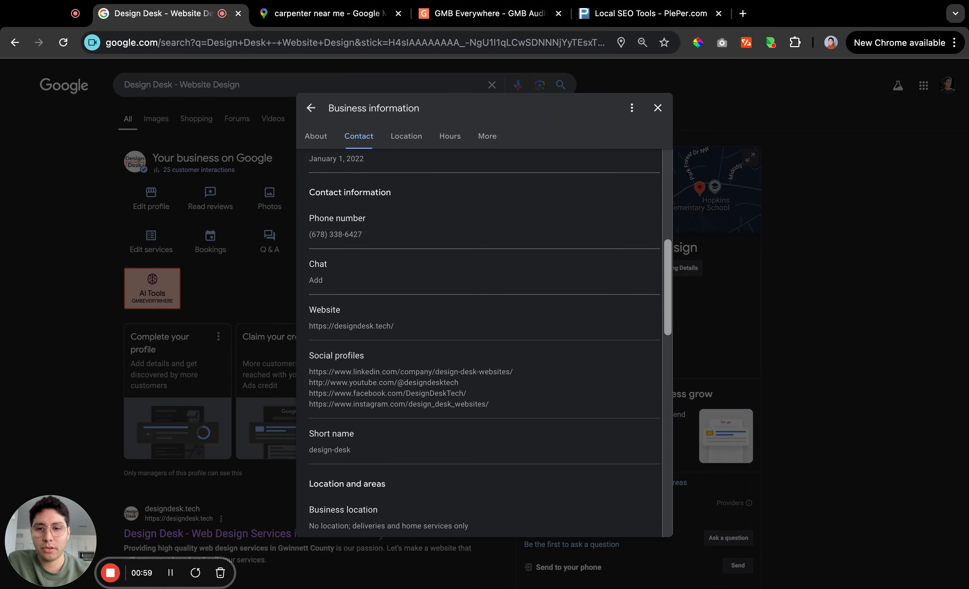
scroll(351, 274, "down", 1)
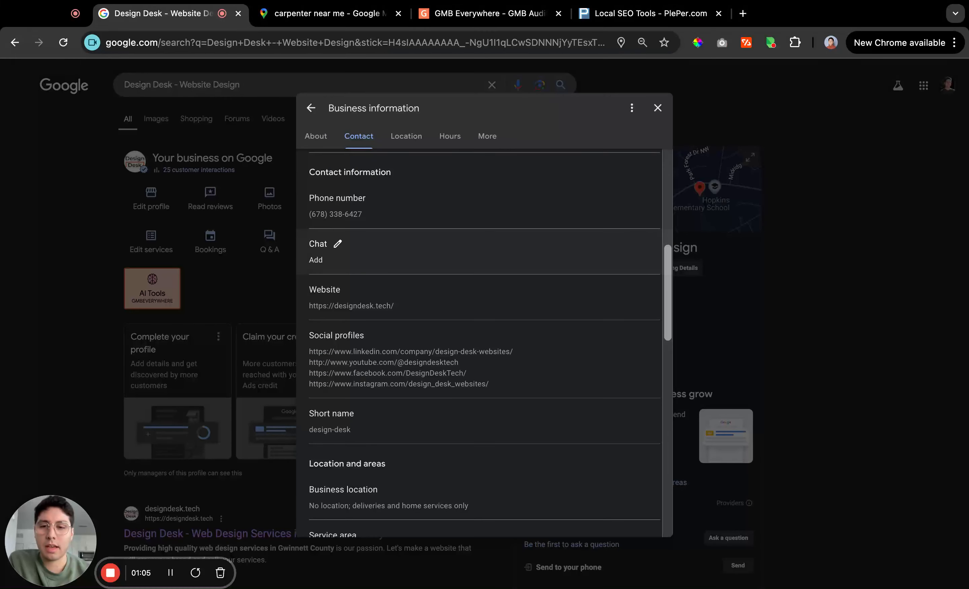
scroll(341, 276, "down", 2)
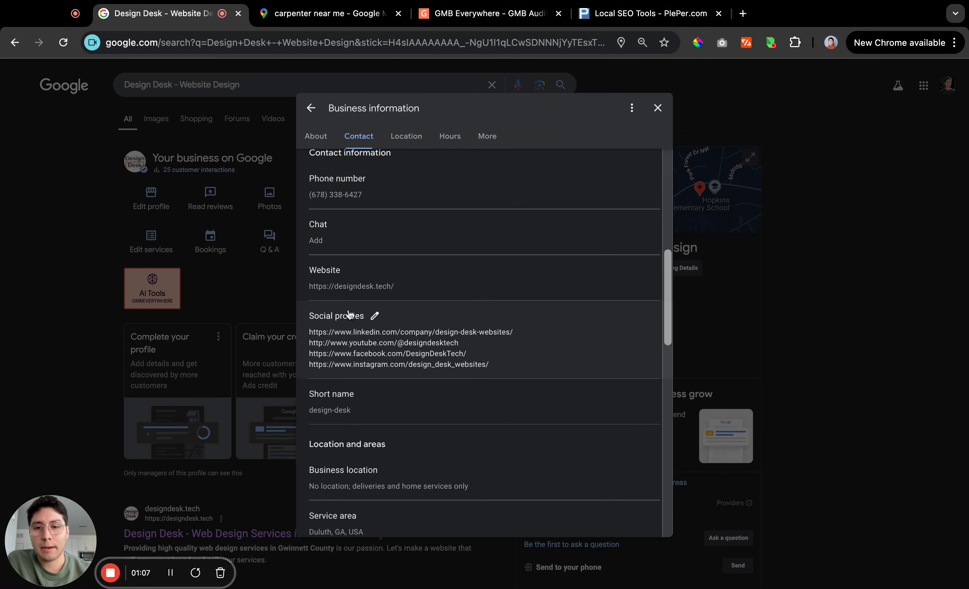
scroll(341, 277, "down", 3)
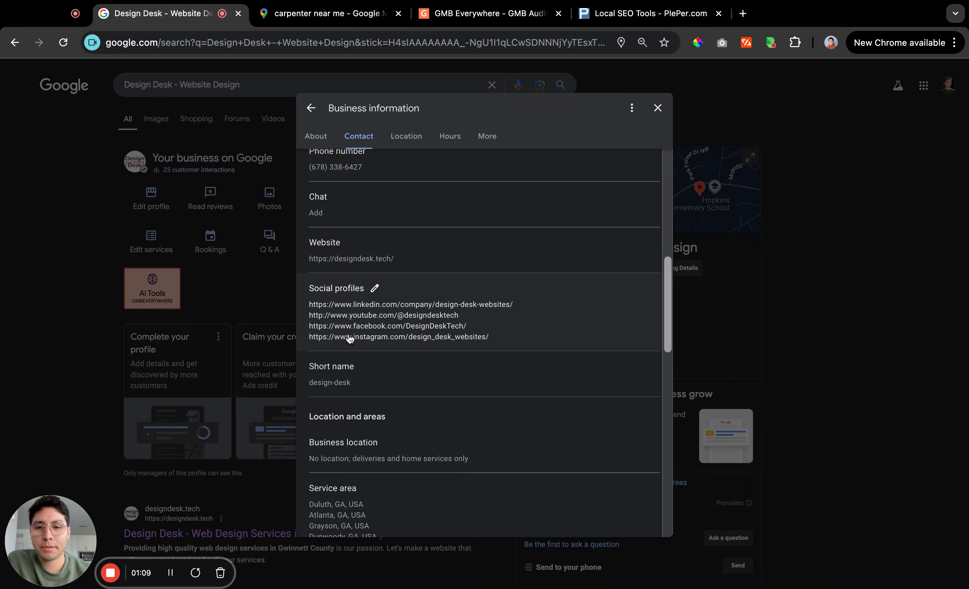
scroll(345, 325, "down", 2)
scroll(344, 313, "up", 3)
scroll(346, 333, "down", 3)
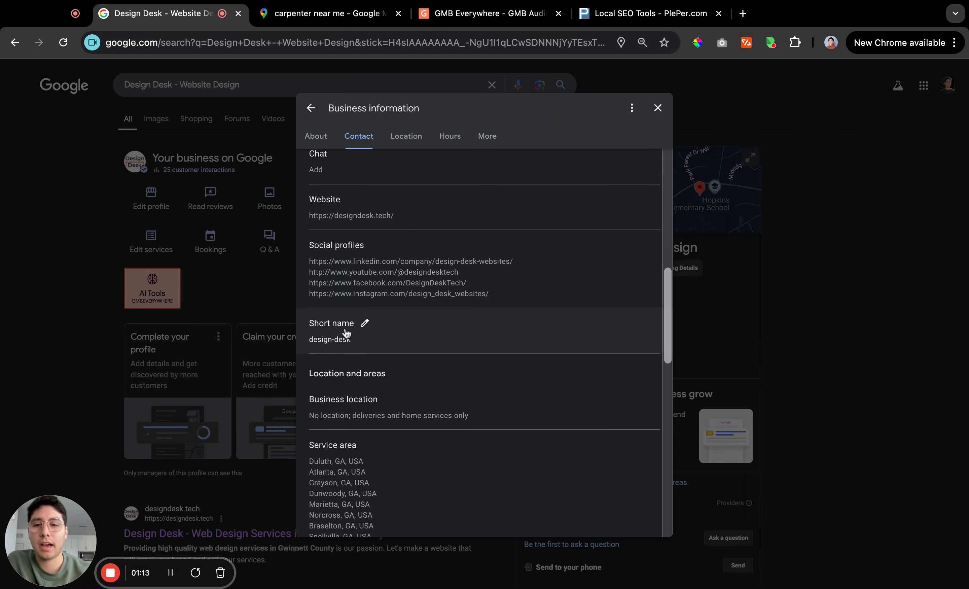
- Examine the profile's business location setting and its list of service areas
scroll(348, 306, "down", 3)
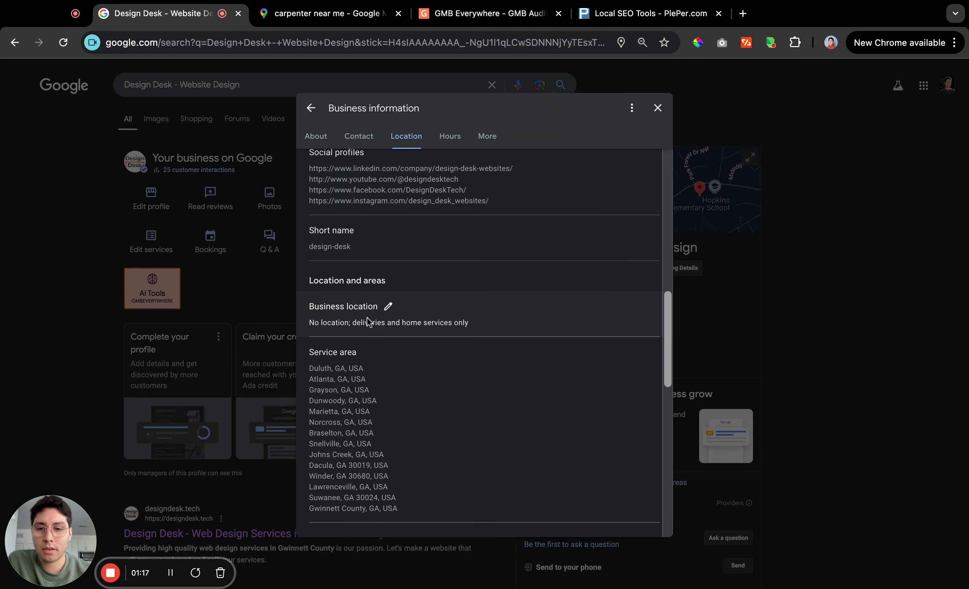
scroll(366, 317, "down", 4)
scroll(367, 317, "down", 4)
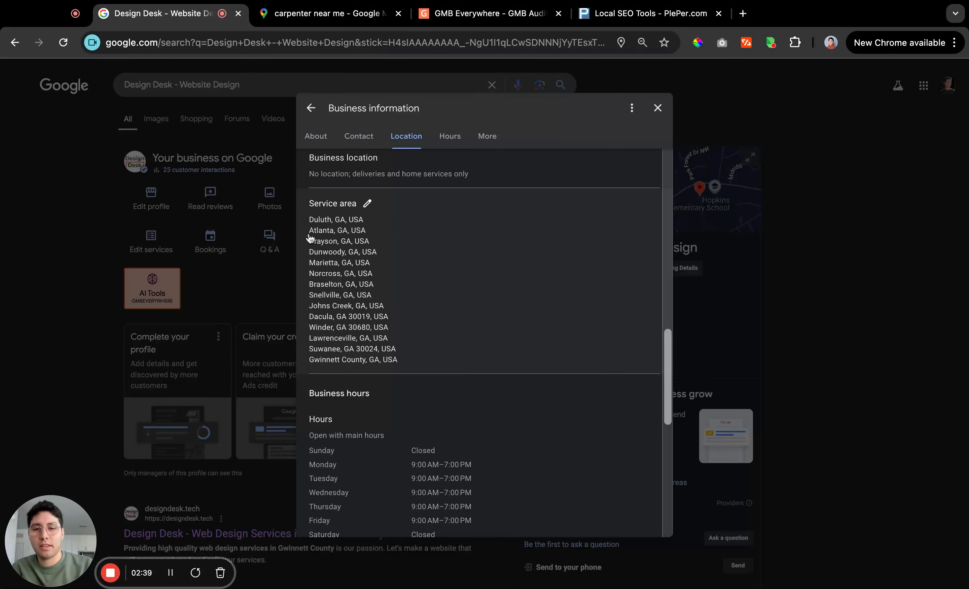
- Review the main business hours, the special hours and the options for adding more hours
scroll(331, 321, "down", 3)
scroll(332, 320, "down", 2)
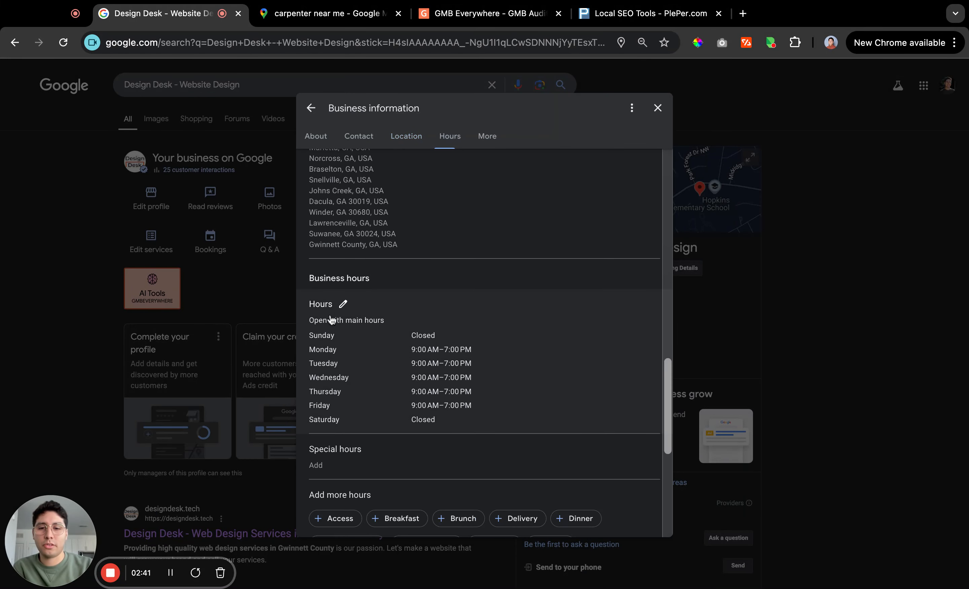
scroll(357, 407, "down", 2)
scroll(361, 381, "down", 2)
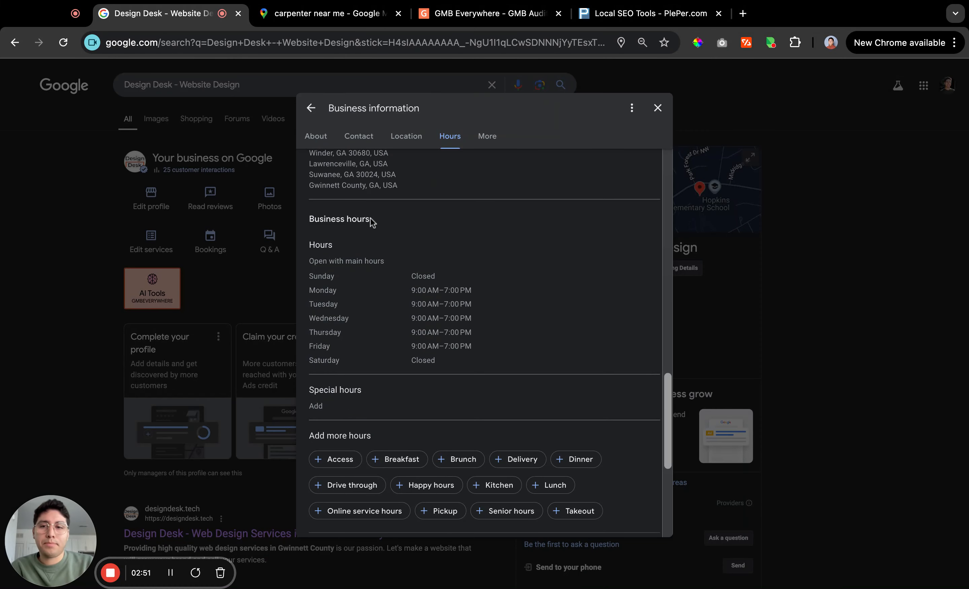
scroll(370, 218, "down", 2)
scroll(380, 250, "up", 2)
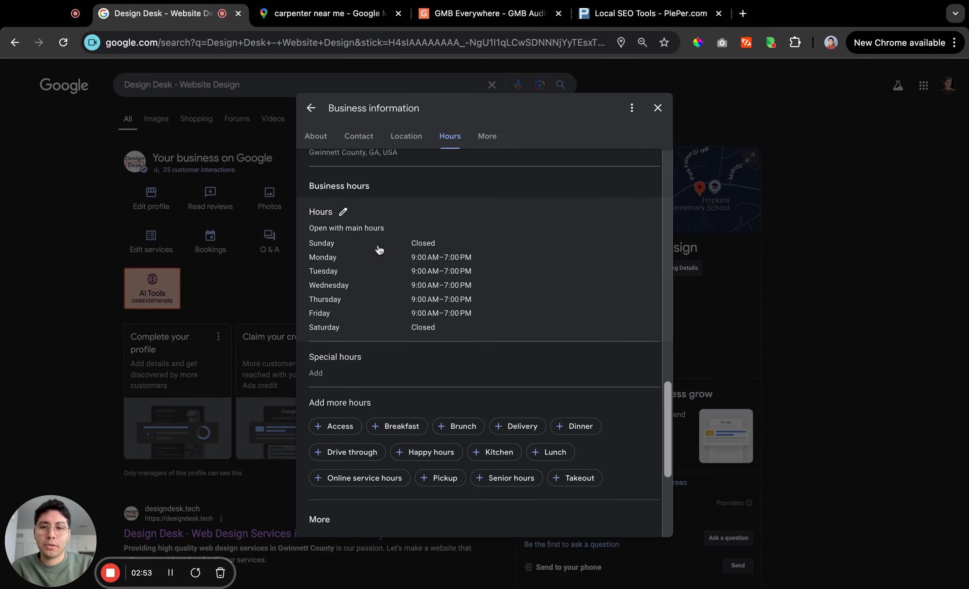
scroll(384, 299, "down", 2)
scroll(383, 299, "down", 2)
scroll(383, 311, "down", 3)
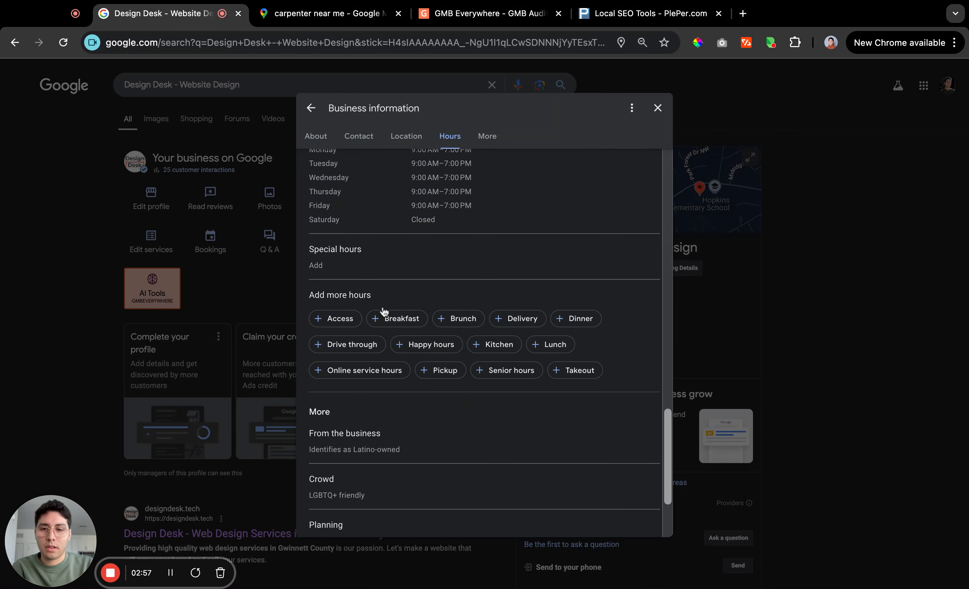
- Review the business attributes for ownership, crowd, planning and service options, and return to the About section
scroll(383, 363, "down", 2)
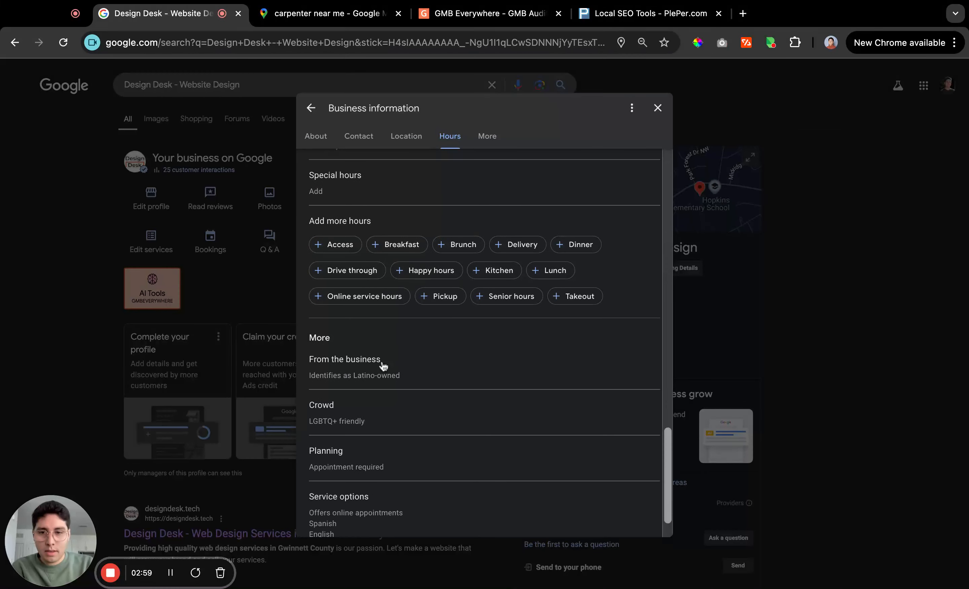
scroll(385, 363, "down", 2)
scroll(386, 392, "down", 1)
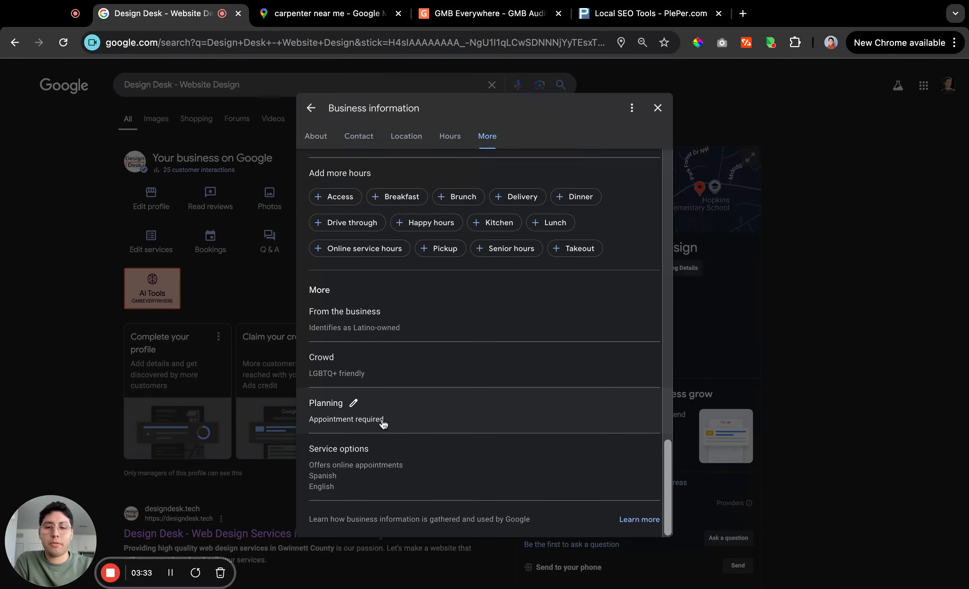
scroll(383, 423, "up", 1)
scroll(383, 423, "up", 15)
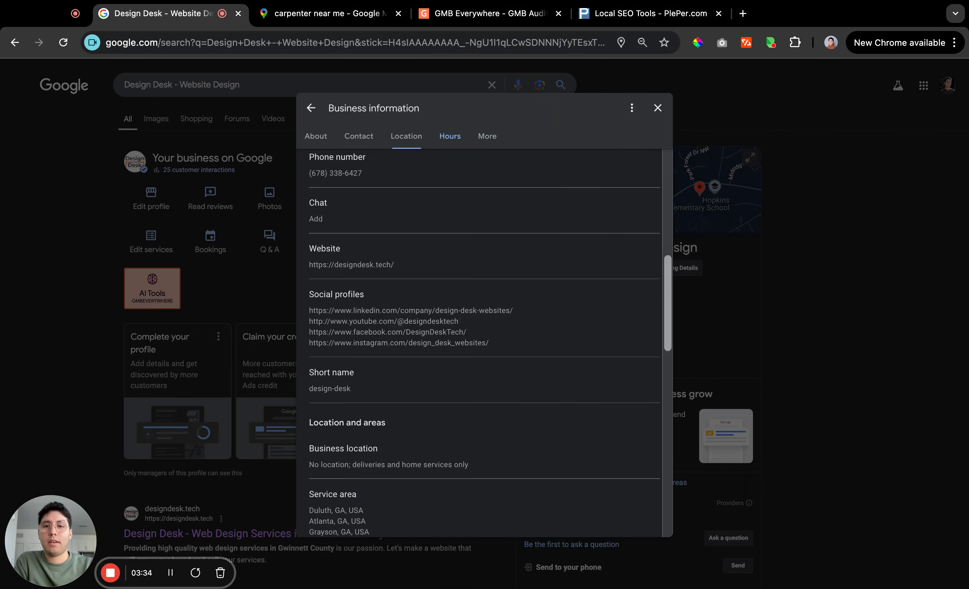
scroll(351, 396, "up", 3)
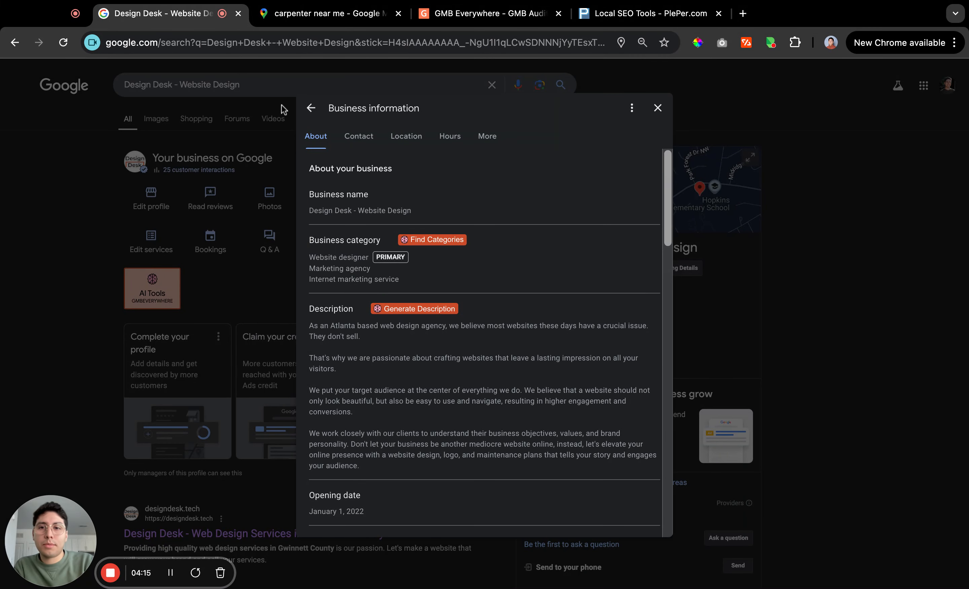
- Switch to the Google Maps results for "carpenter near me" and examine the categories used by each competitor listing
left_click(305, 19)
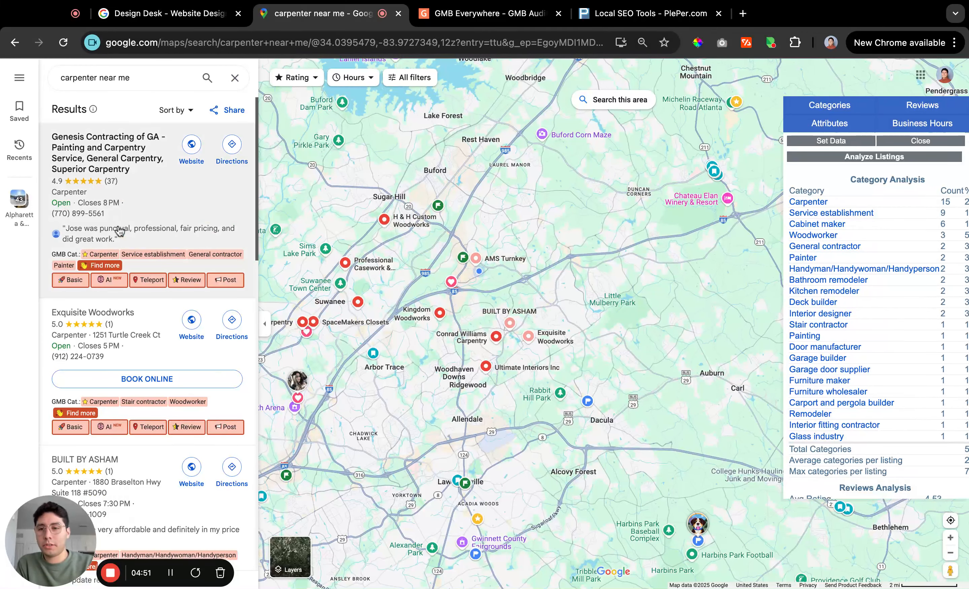
scroll(119, 230, "down", 1)
scroll(119, 230, "up", 1)
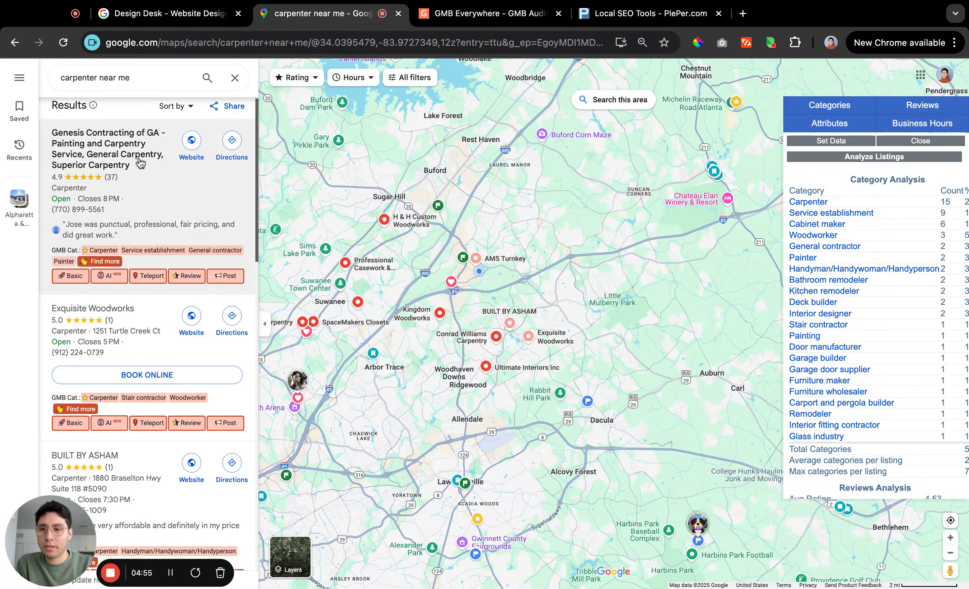
scroll(96, 148, "up", 1)
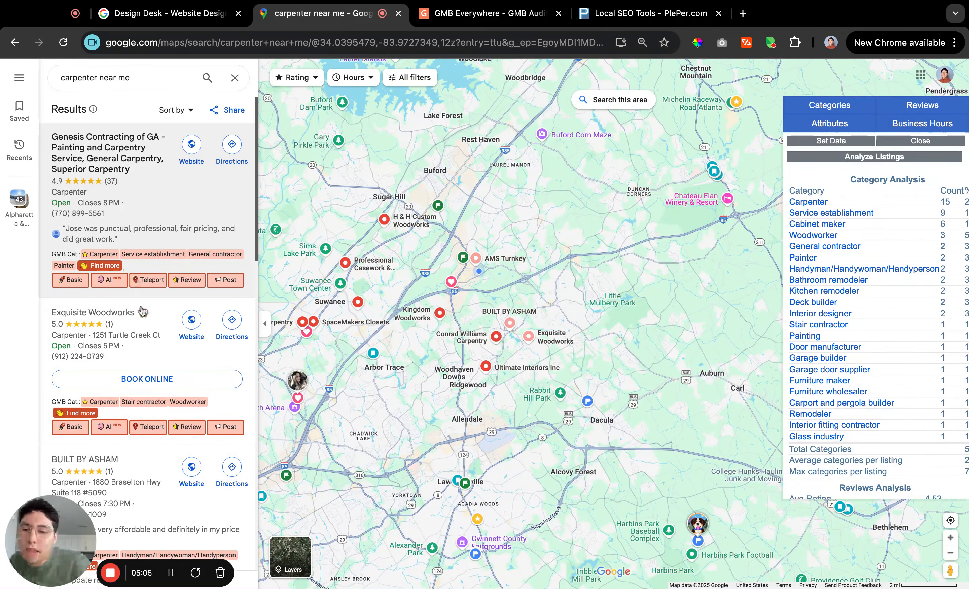
scroll(147, 329, "down", 1)
scroll(139, 391, "down", 1)
scroll(141, 389, "down", 1)
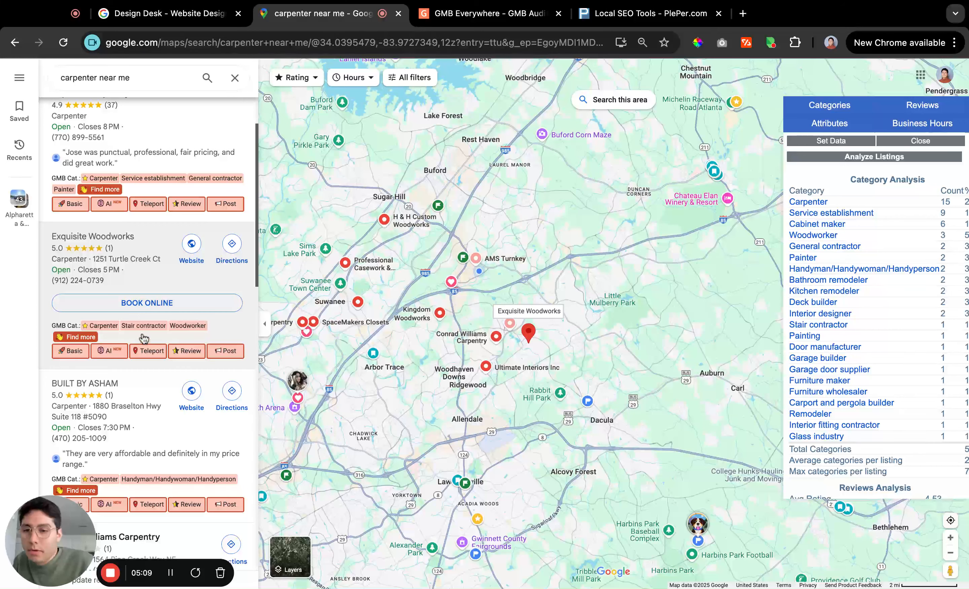
scroll(148, 331, "down", 5)
scroll(148, 332, "down", 5)
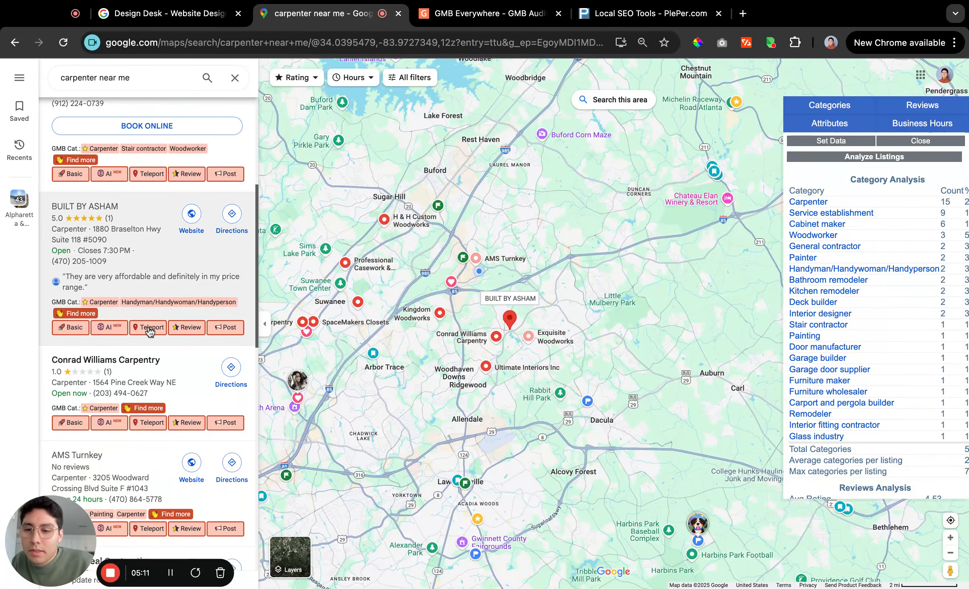
scroll(150, 317, "down", 3)
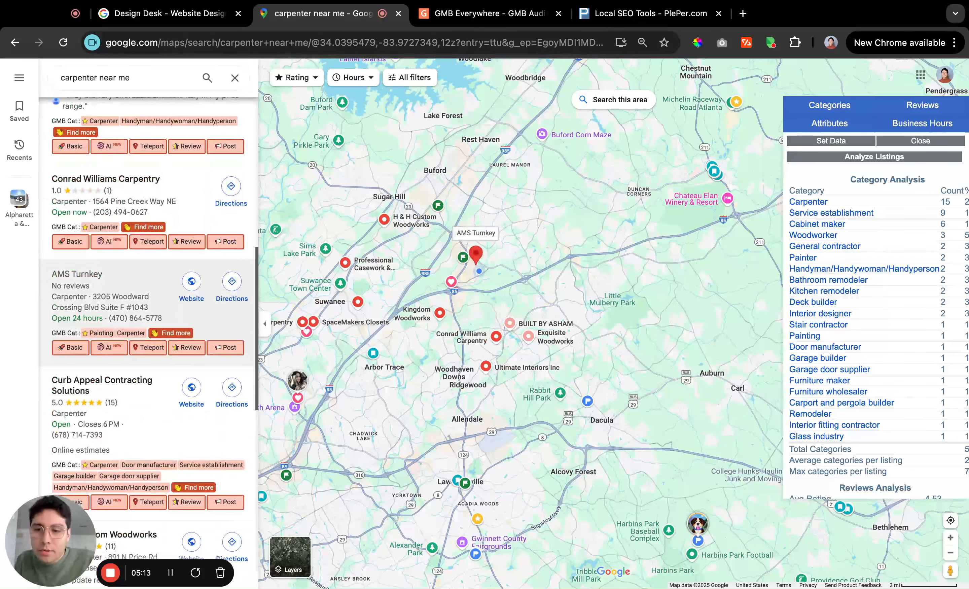
scroll(152, 303, "up", 10)
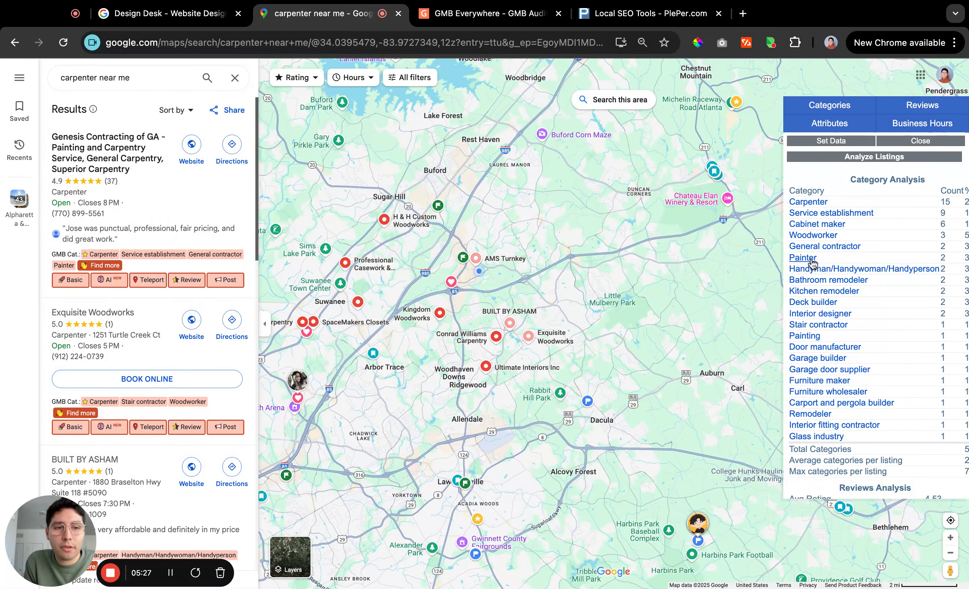
- Examine the Carpenter entry in the category analysis, check the business profile's own categories, and return to the Maps results
triple_click(844, 201)
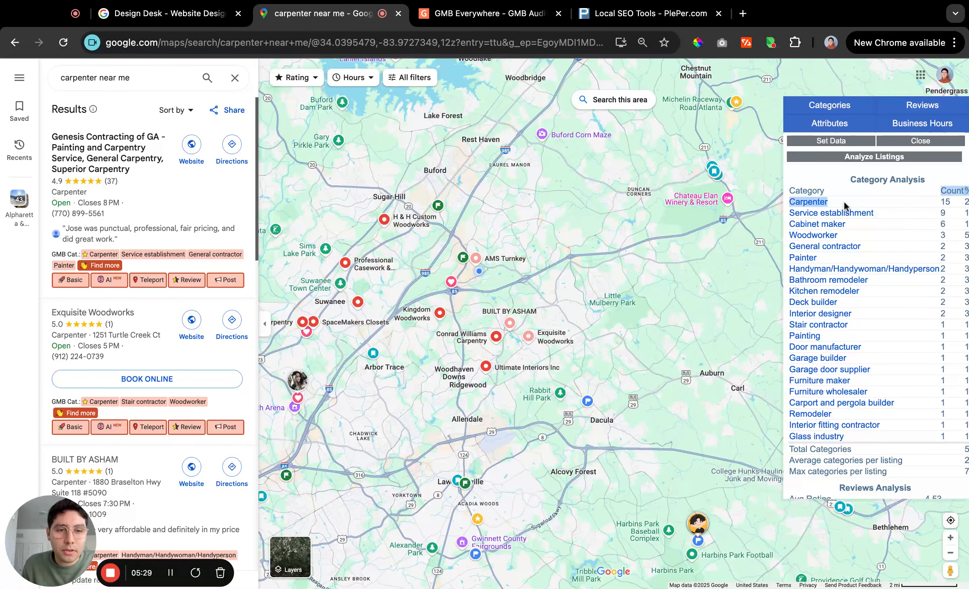
left_click(850, 197)
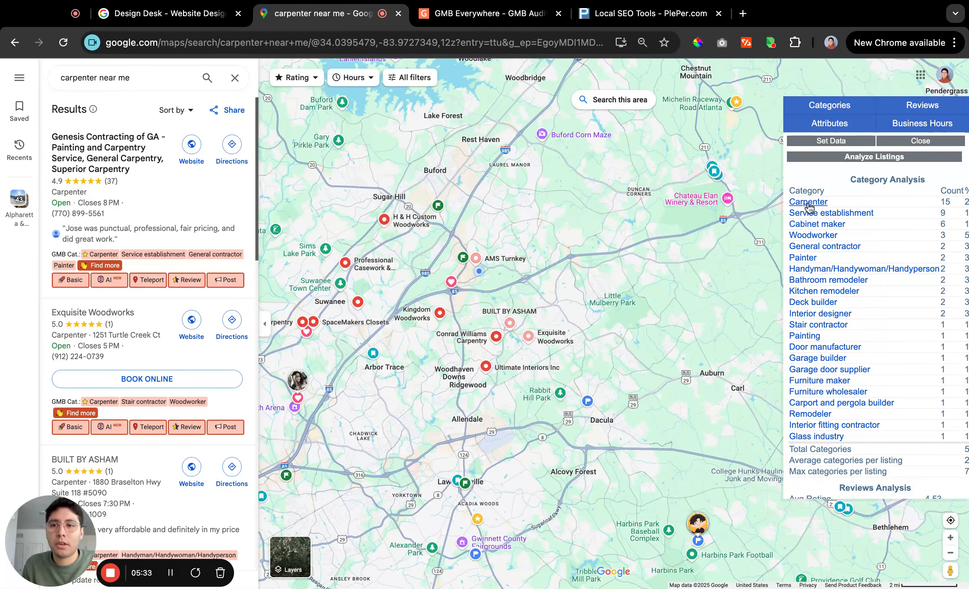
left_click(192, 14)
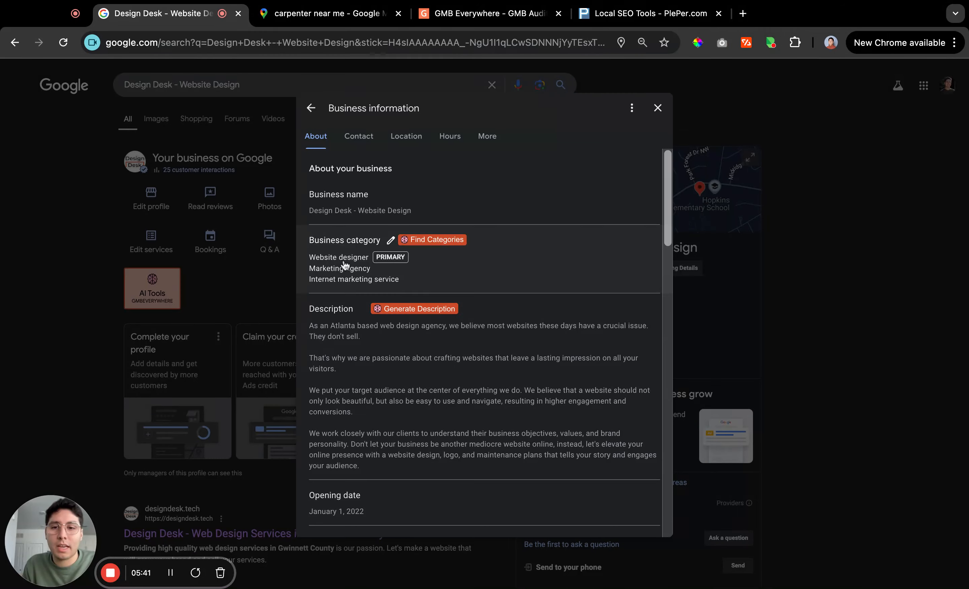
left_click(334, 18)
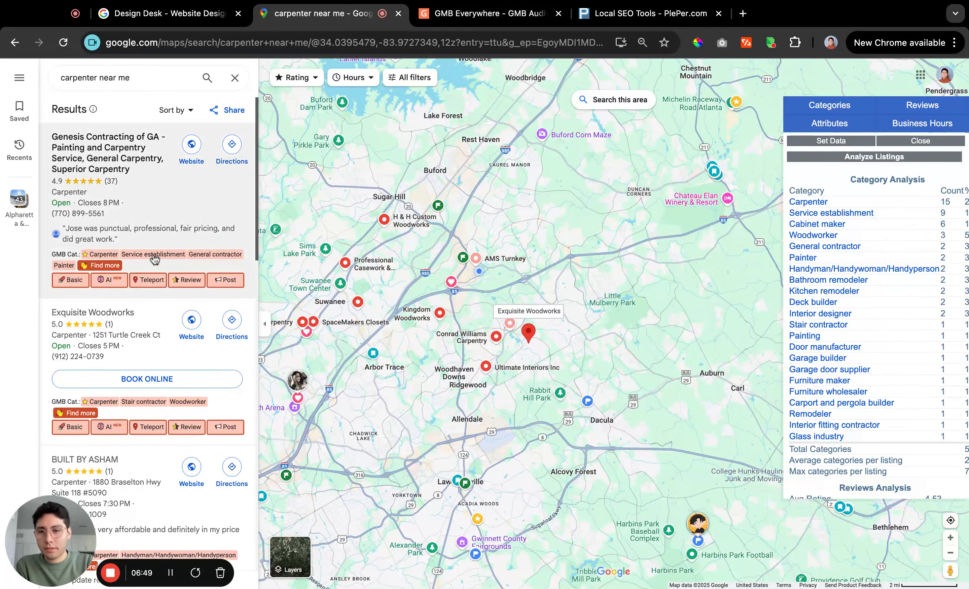
- Look over the GMB Everywhere website's home page and return to the category analysis in the Google Maps results
scroll(178, 269, "down", 1)
scroll(173, 277, "up", 2)
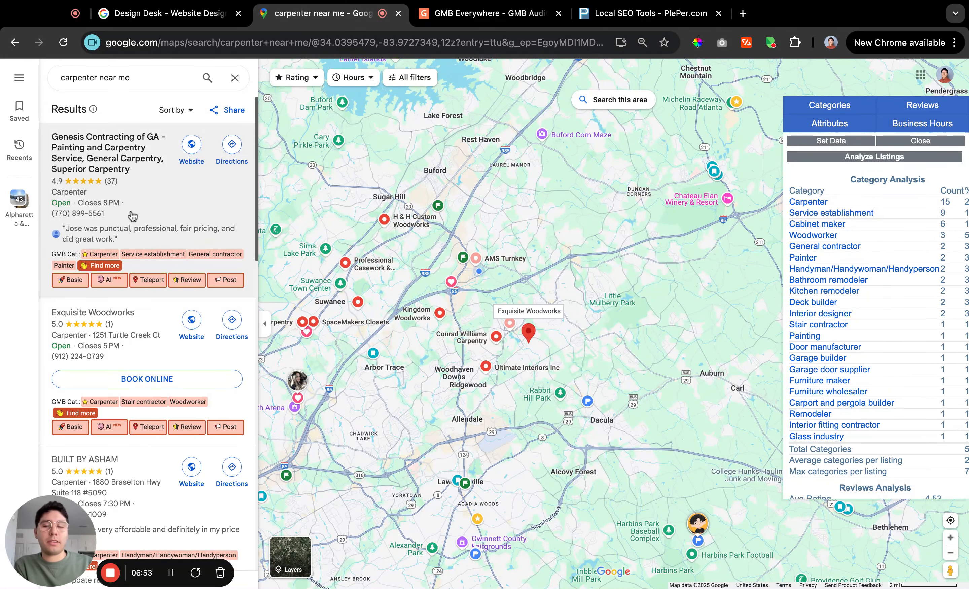
left_click(450, 22)
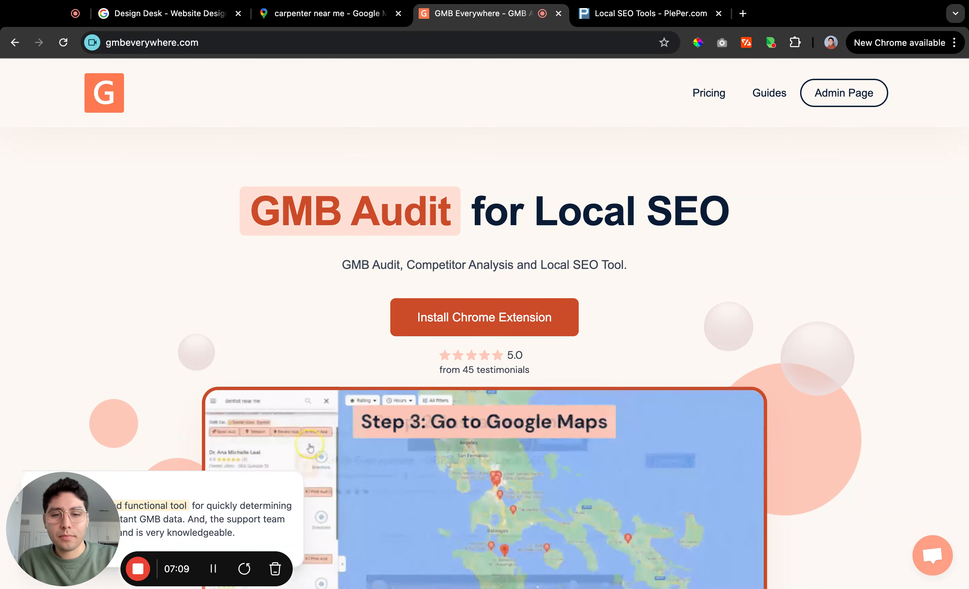
scroll(430, 373, "down", 3)
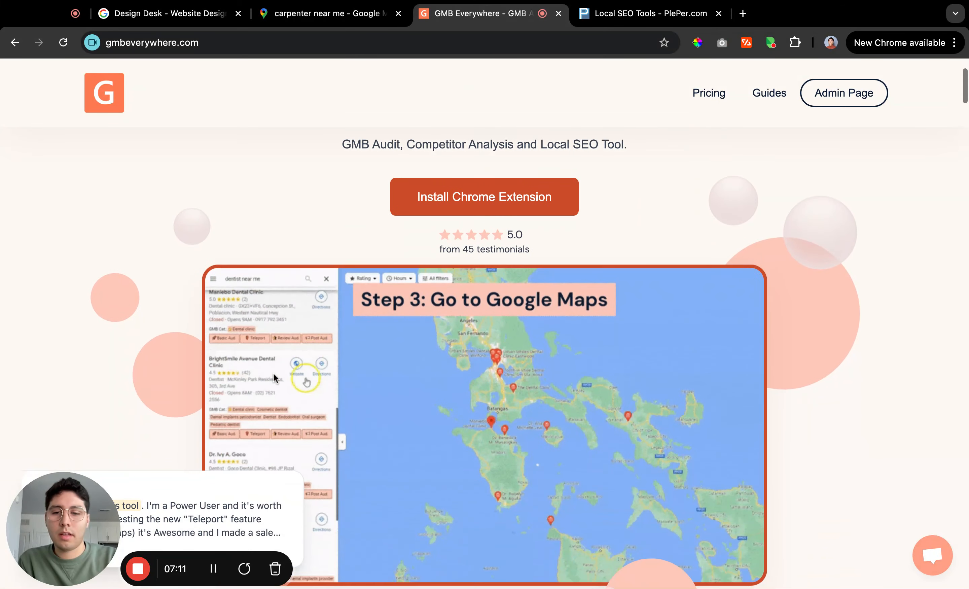
scroll(418, 195, "up", 1)
scroll(419, 195, "up", 3)
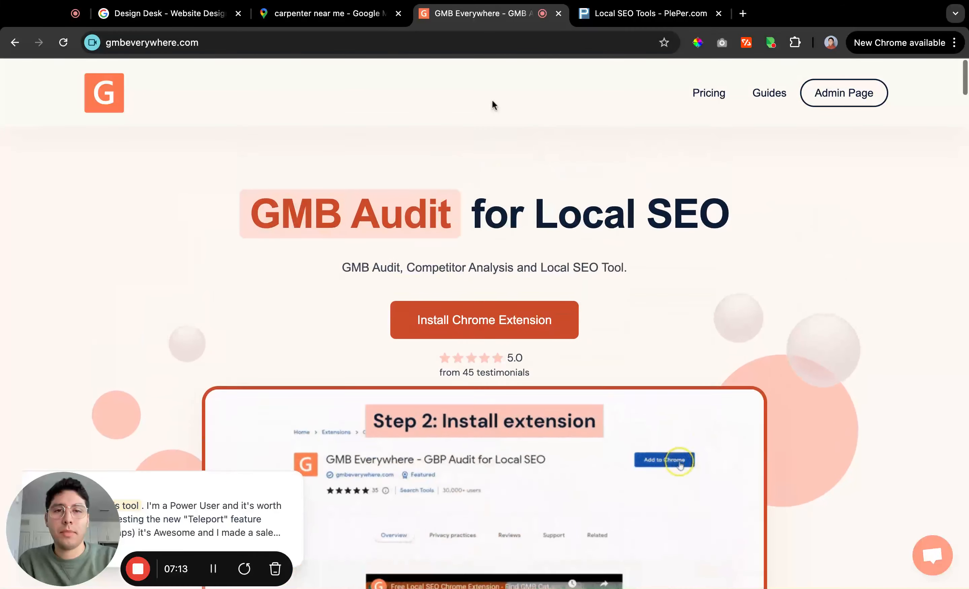
left_click(342, 18)
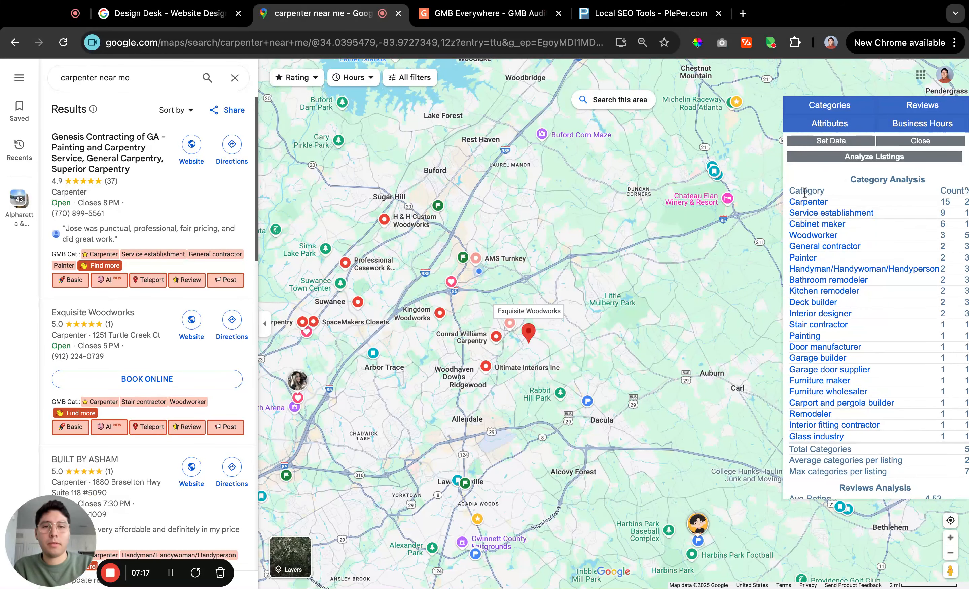
- View the PlePer Local SEO Tools home page, and return to the main Design Desk business profile page
left_click(646, 14)
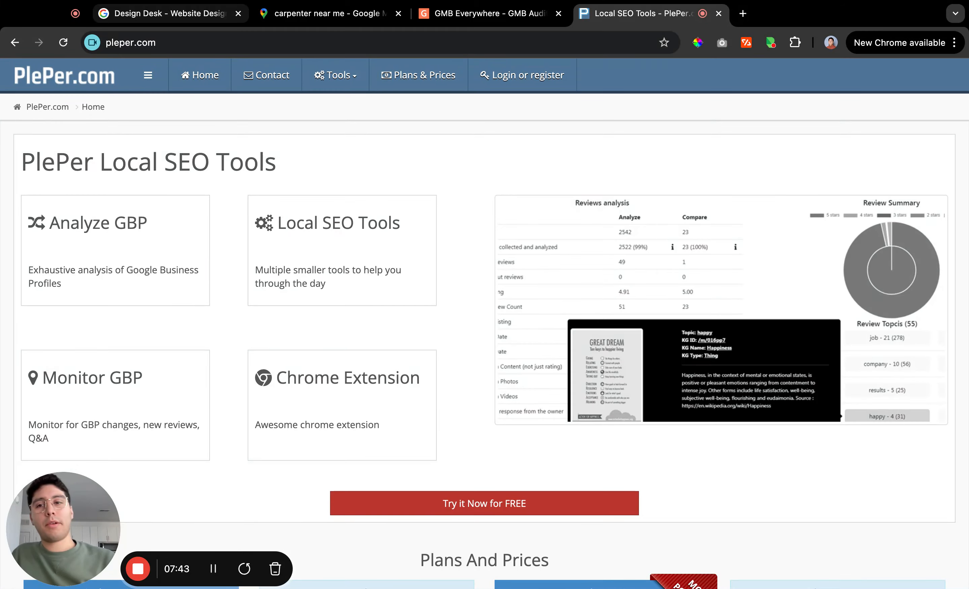
left_click(167, 13)
left_click(253, 225)
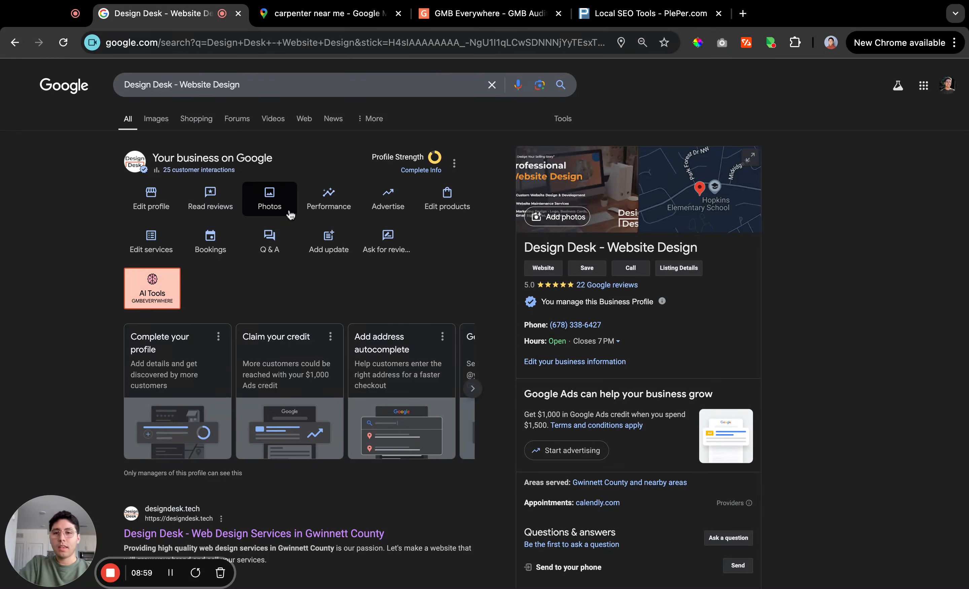
- Examine the business profile's photos and videos, including the cover, logo, team pictures and portfolio images, and close the gallery
left_click(278, 208)
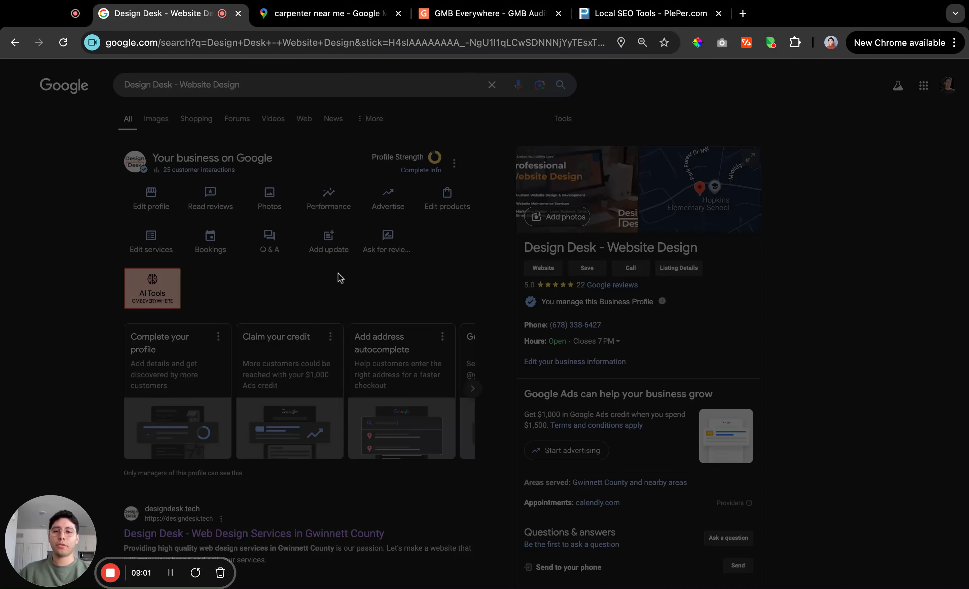
scroll(354, 288, "down", 3)
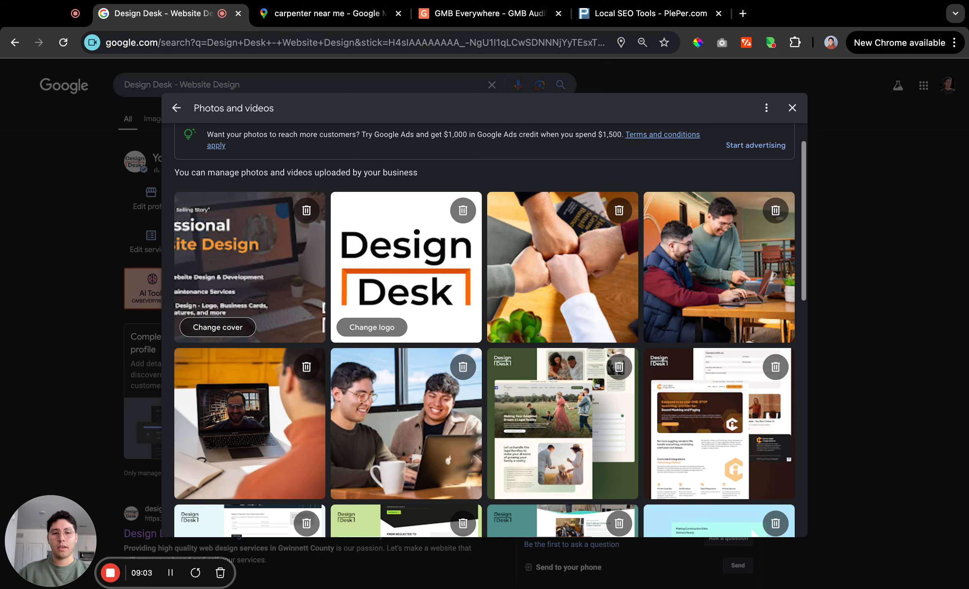
scroll(484, 329, "up", 5)
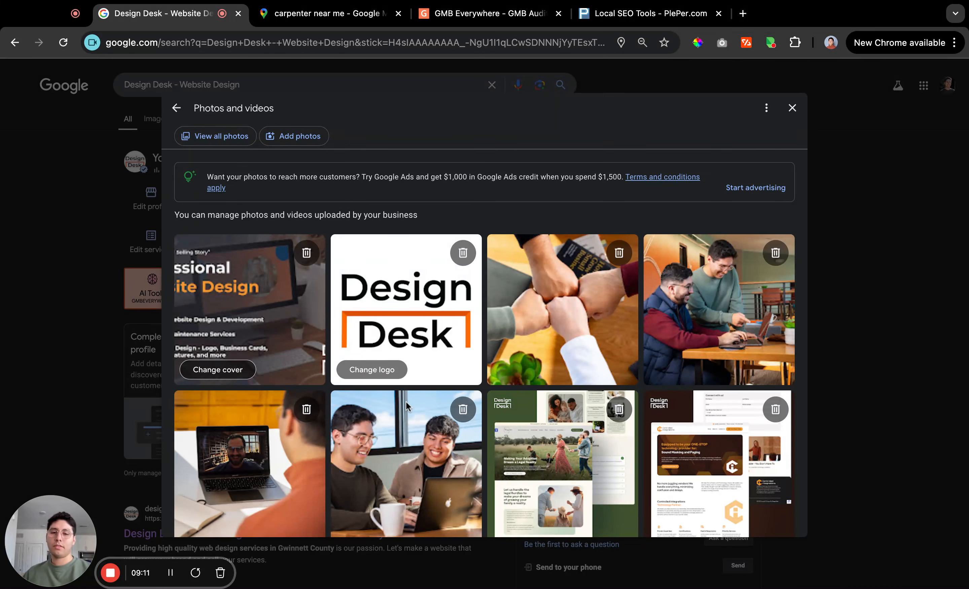
scroll(409, 407, "down", 1)
scroll(564, 393, "down", 1)
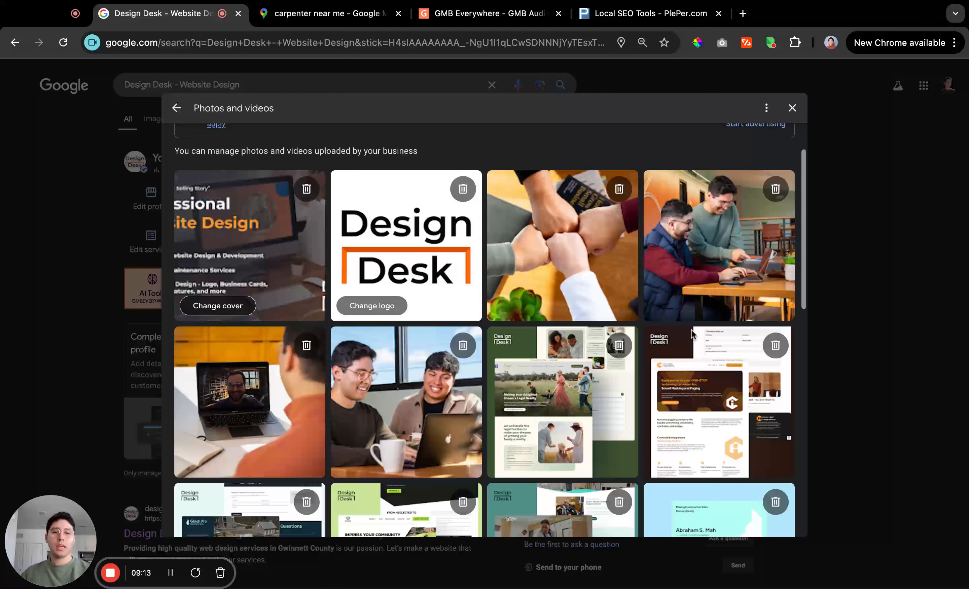
scroll(673, 384, "down", 1)
scroll(673, 384, "down", 1)
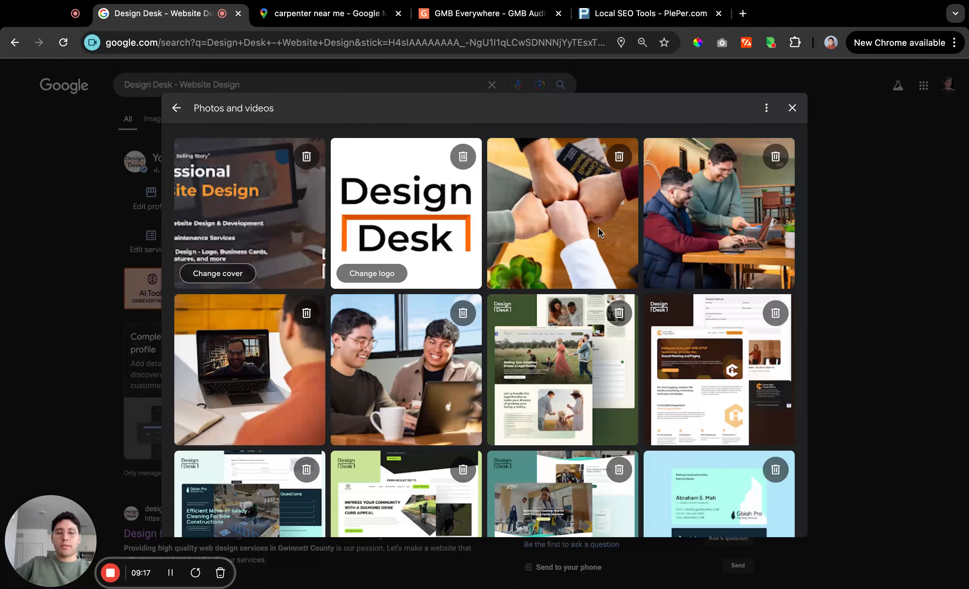
scroll(526, 354, "down", 15)
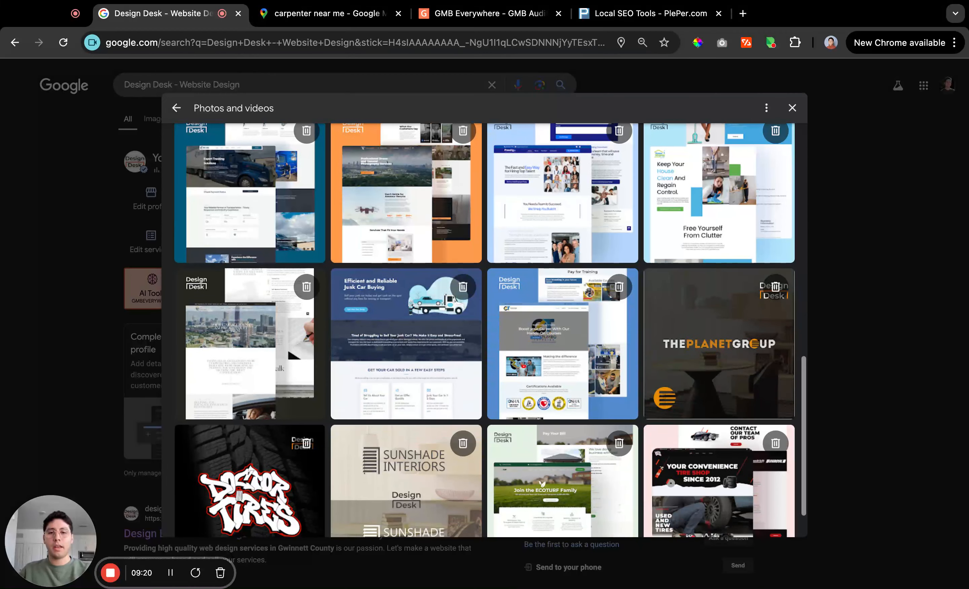
scroll(525, 351, "up", 20)
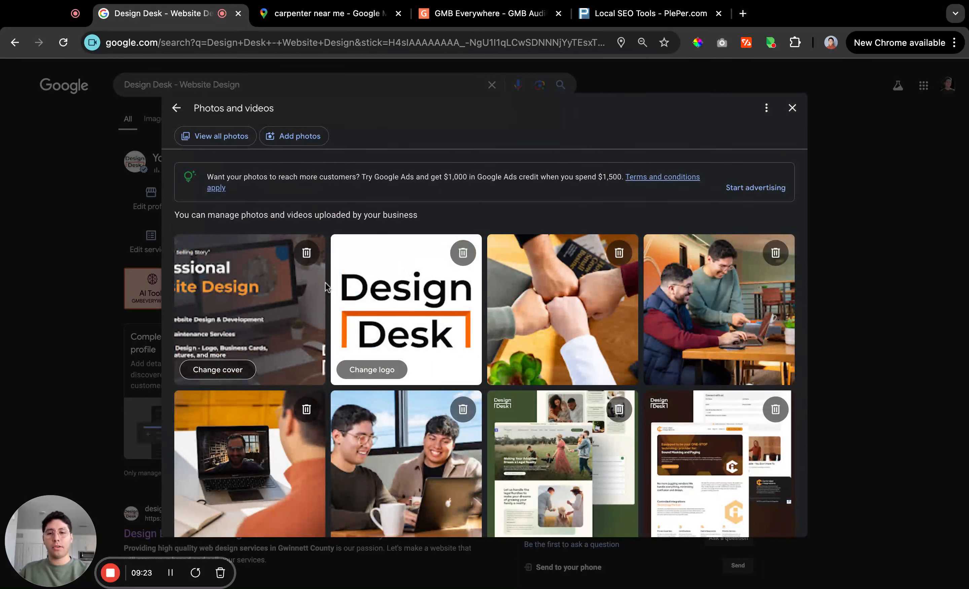
left_click(113, 254)
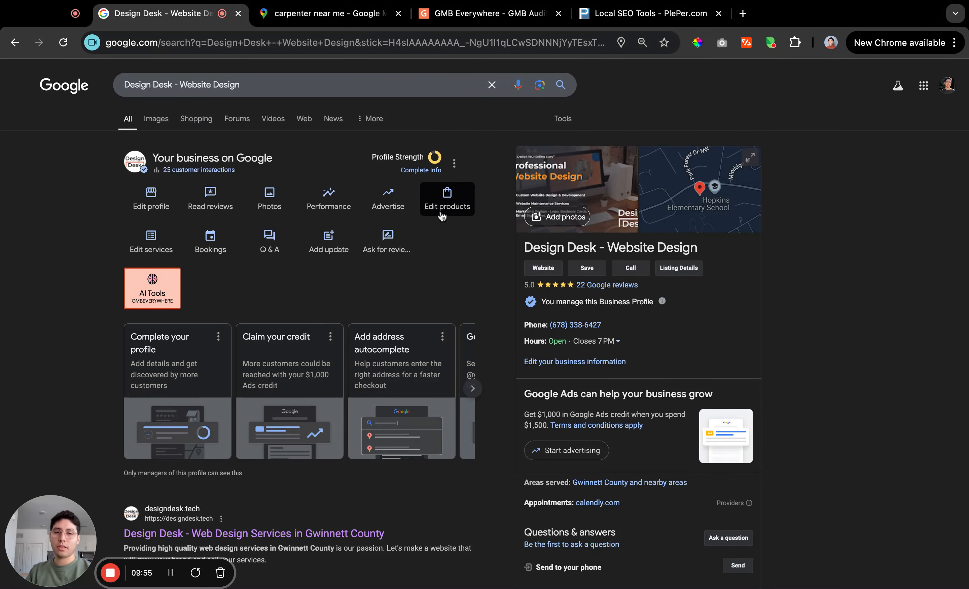
- Open the profile's services list and examine the services under the primary category Website designer and the other categories
left_click(150, 242)
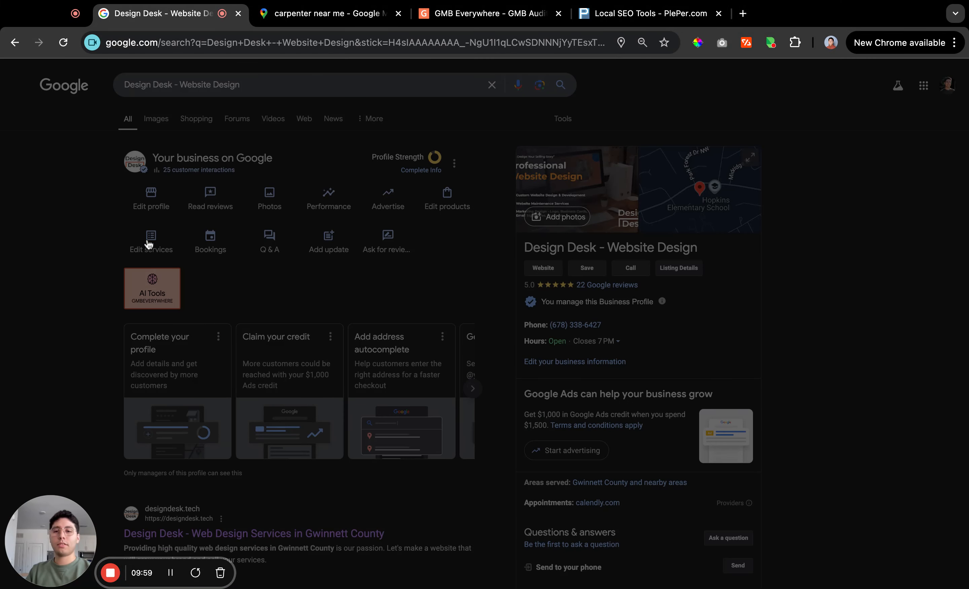
scroll(340, 255, "down", 2)
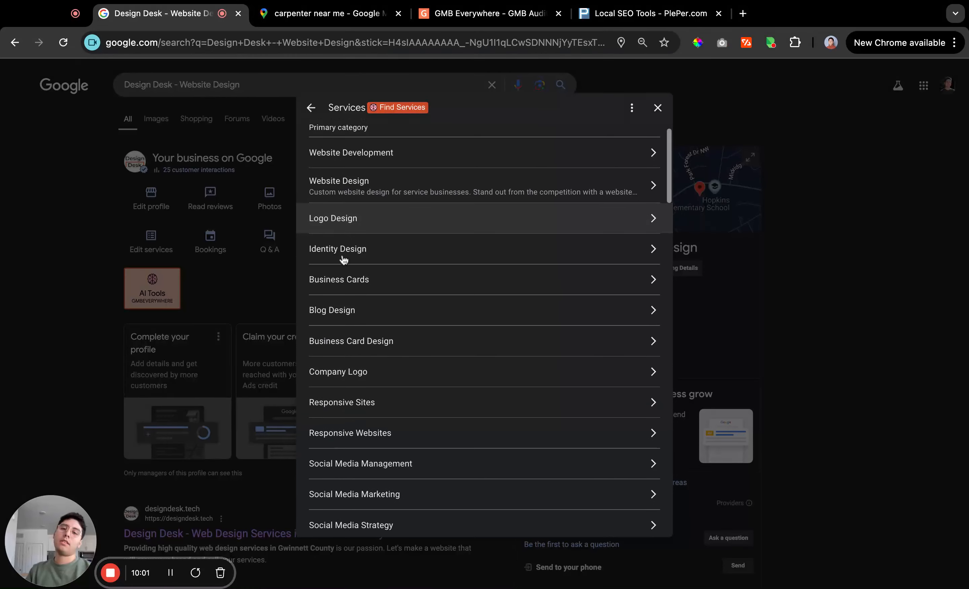
scroll(343, 259, "down", 2)
scroll(344, 260, "up", 4)
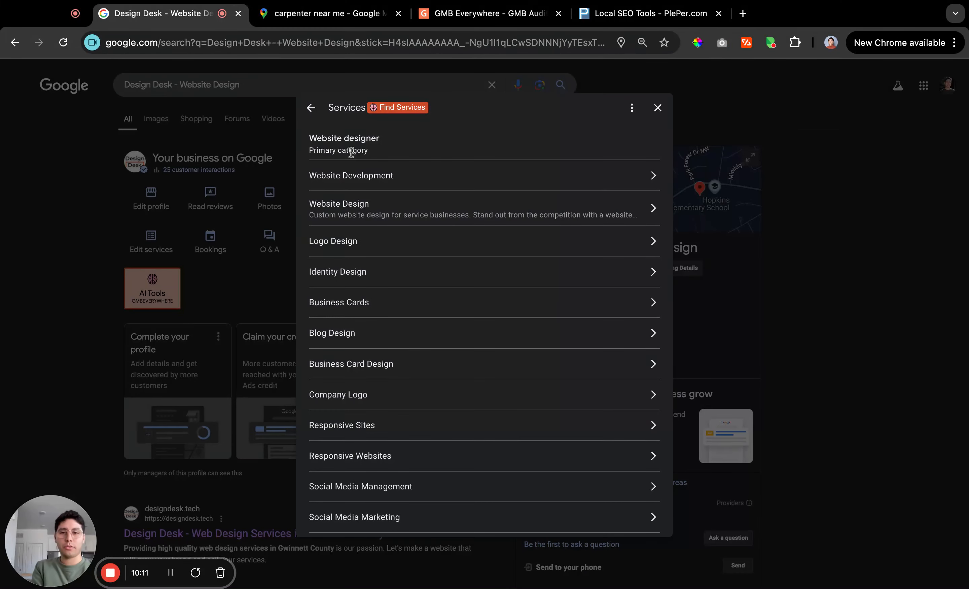
scroll(358, 277, "down", 8)
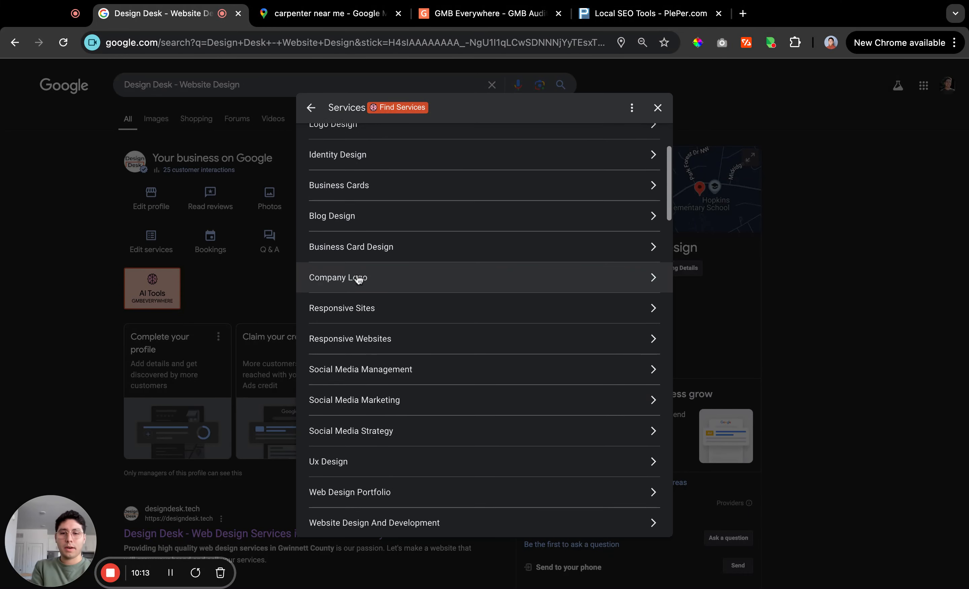
scroll(359, 278, "down", 10)
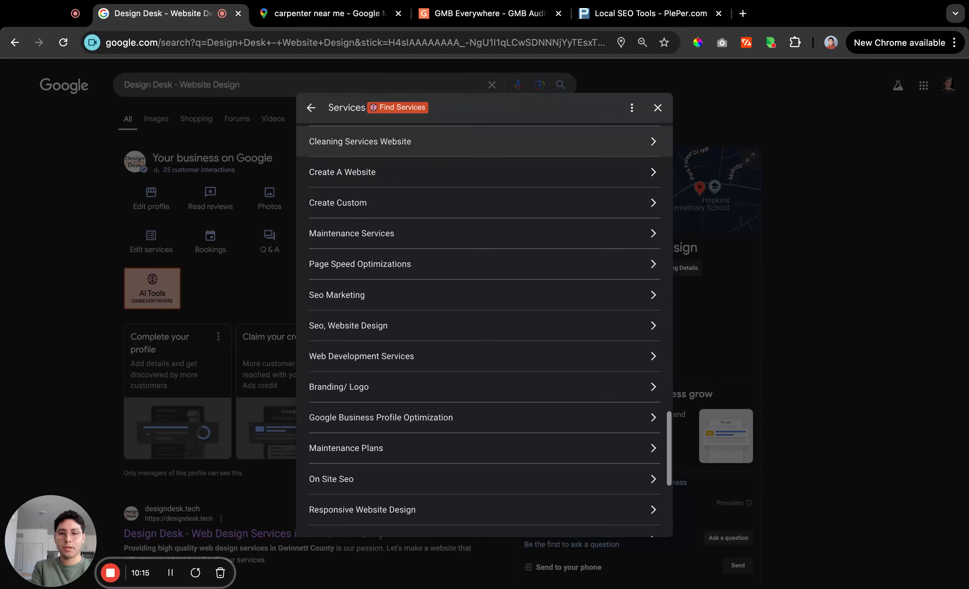
scroll(358, 277, "up", 18)
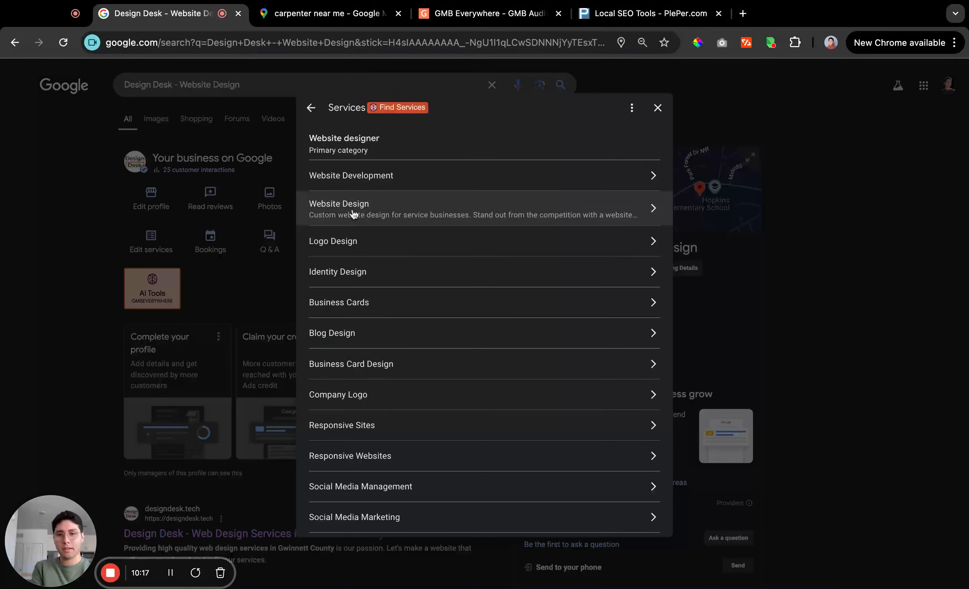
- Compare the details and descriptions of the Website Design and Business Cards services, and close the services list without changes
left_click(354, 210)
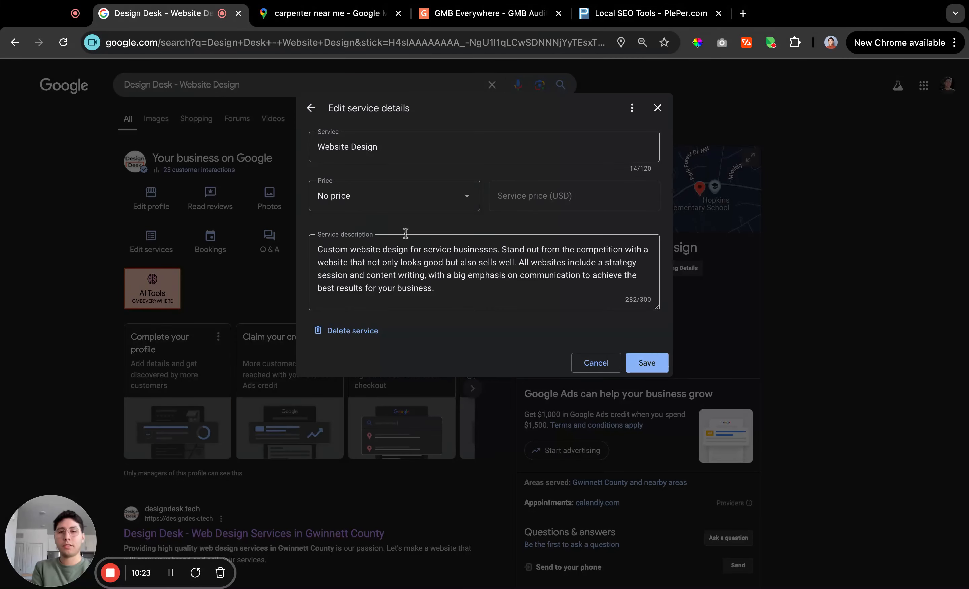
left_click(312, 108)
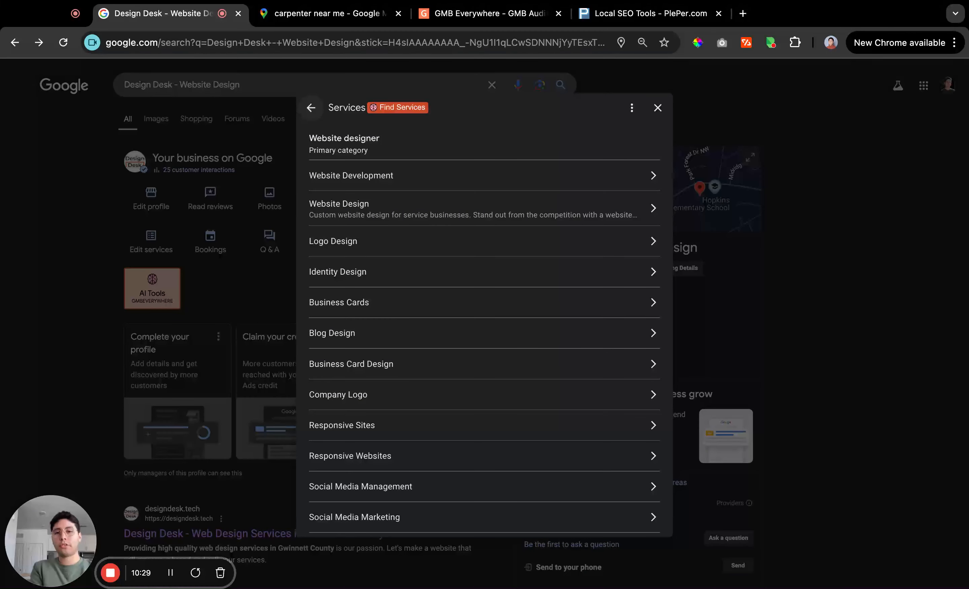
scroll(396, 318, "down", 2)
scroll(396, 318, "up", 2)
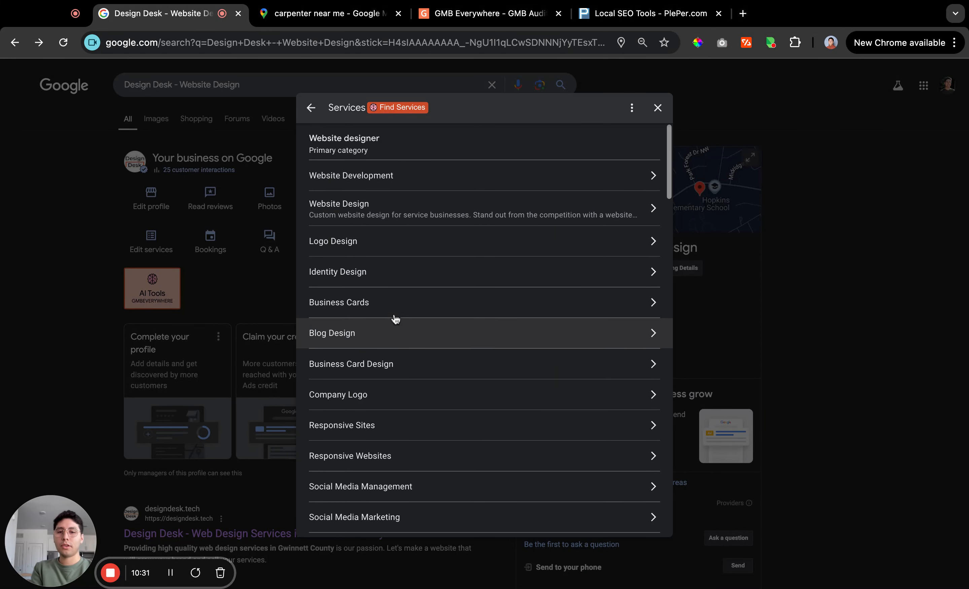
left_click(355, 305)
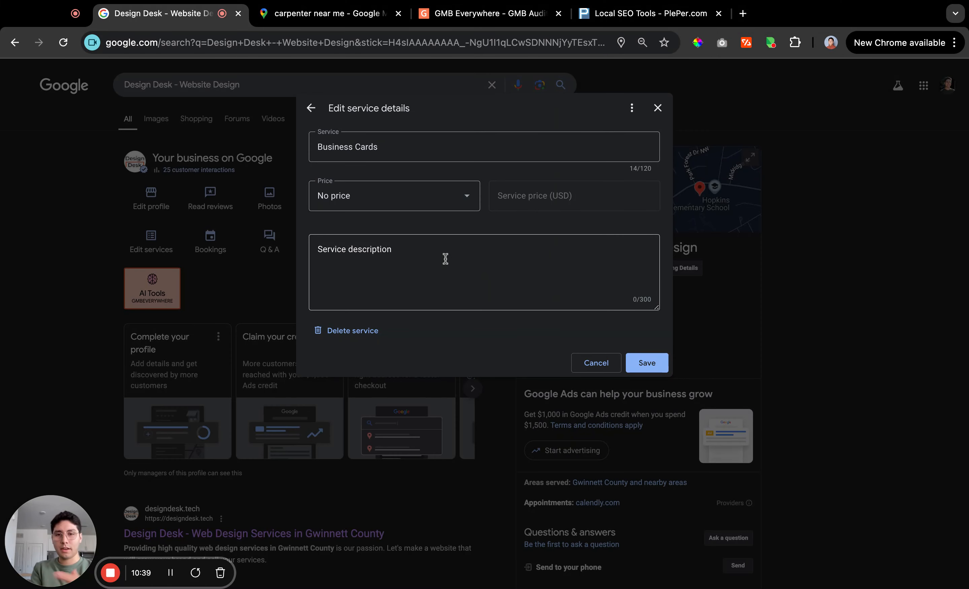
left_click(305, 114)
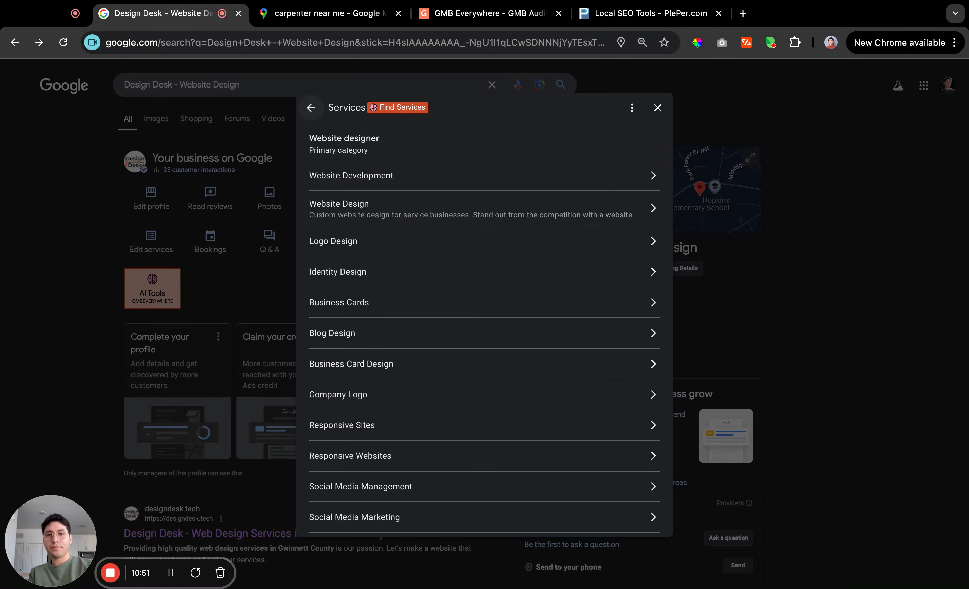
left_click(658, 107)
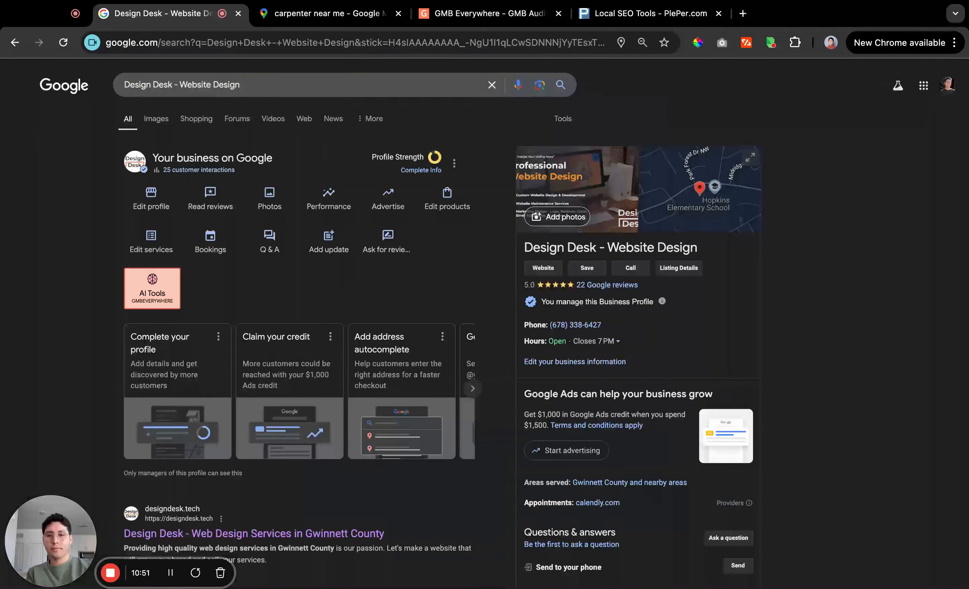
- Check the profile's Q&A section and the options for adding an update, offer or event, closing each dialog
left_click(282, 248)
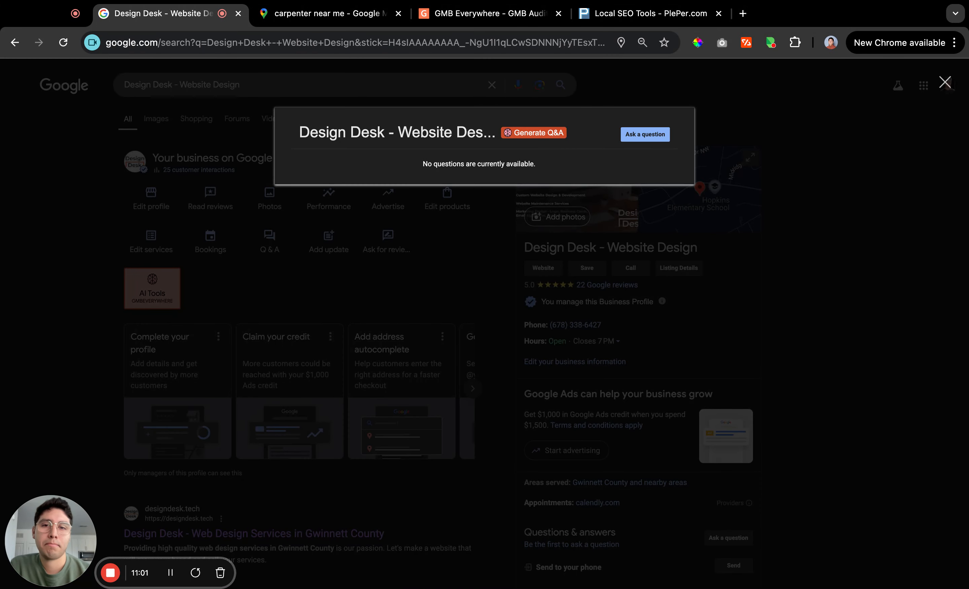
left_click(429, 256)
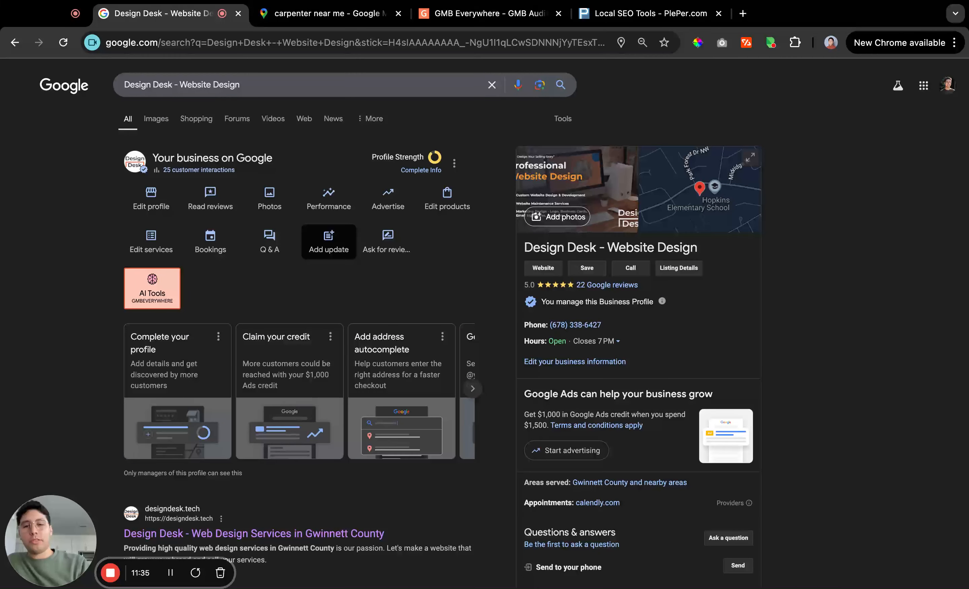
left_click(325, 252)
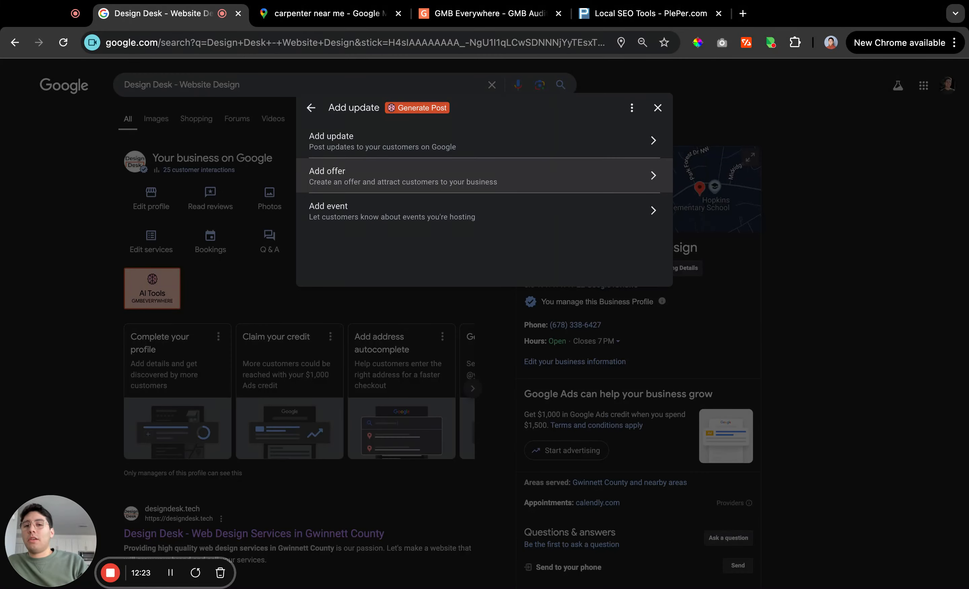
left_click(282, 306)
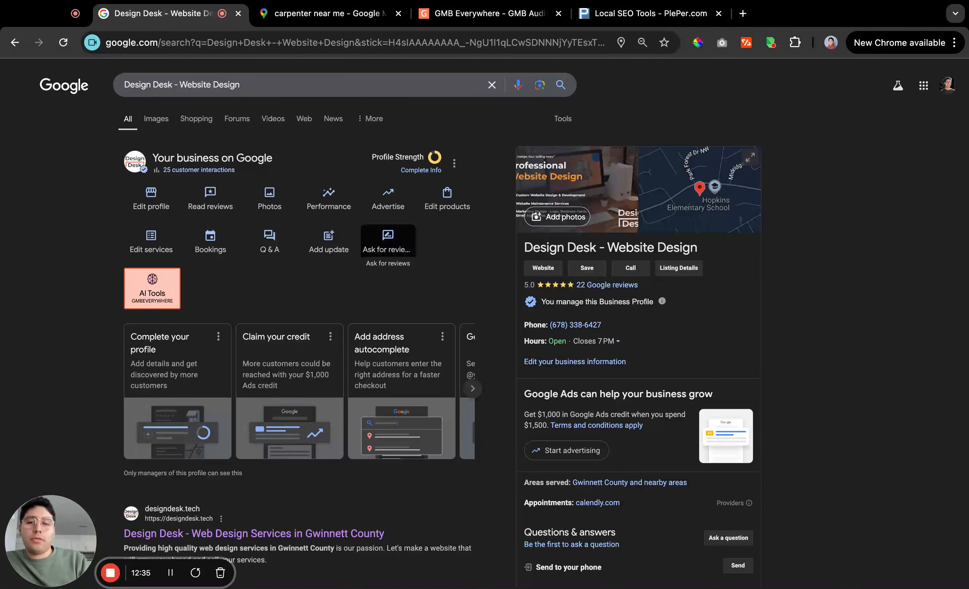
- View the review link and its sharing options for asking customers for reviews, and close the dialog
left_click(387, 240)
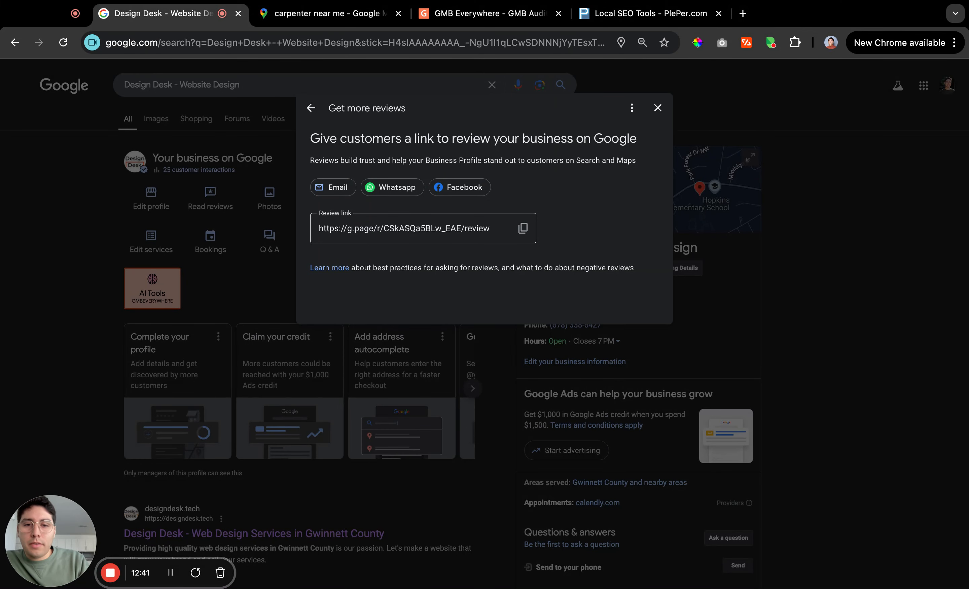
left_click(281, 279)
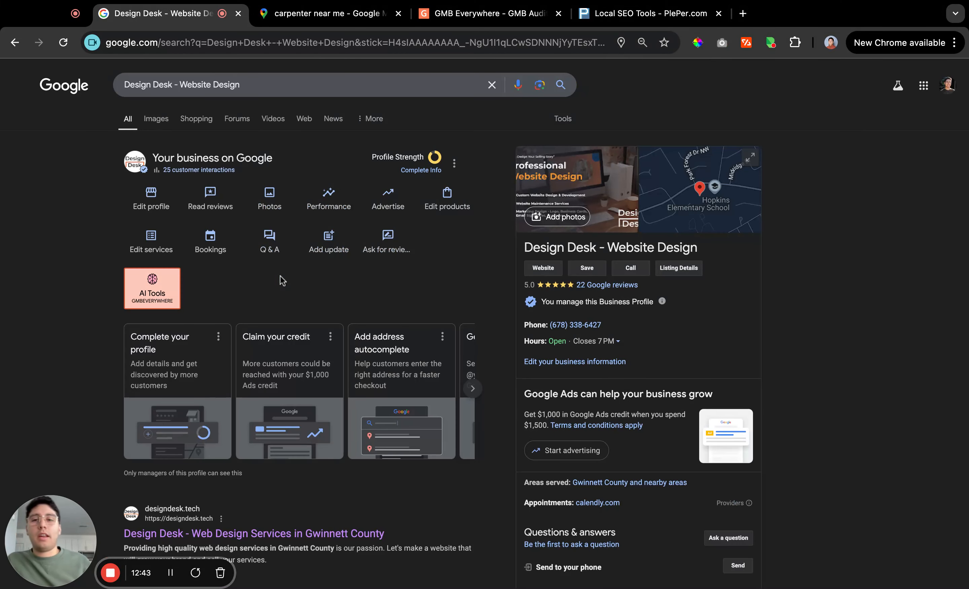